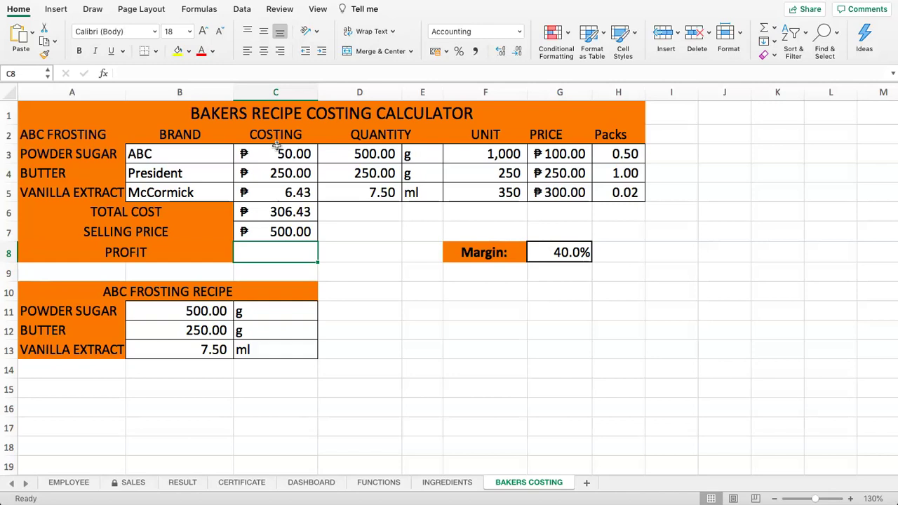
Step: Examine the costing table's ingredients, brands, quantities and cost figures together with the ABC Frosting recipe quantities
{"action": "left_click", "coordinate": [186, 116]}
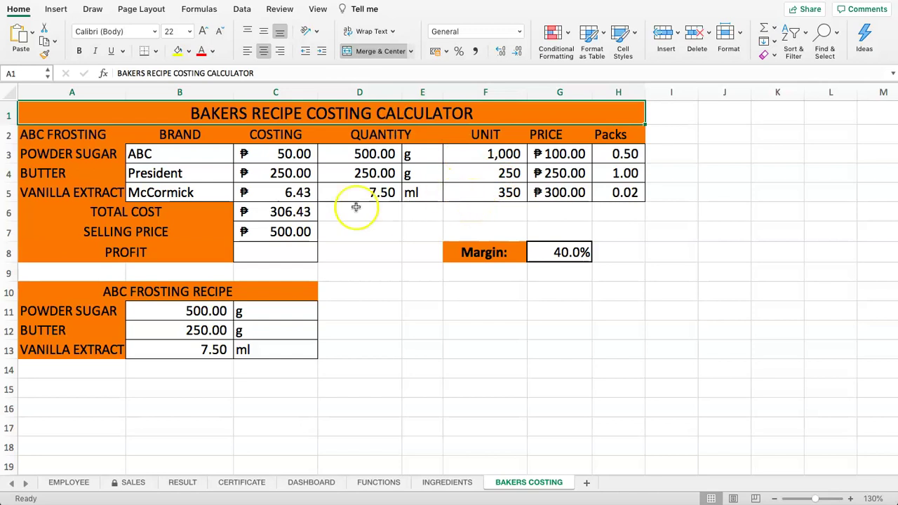
{"action": "left_click", "coordinate": [301, 174]}
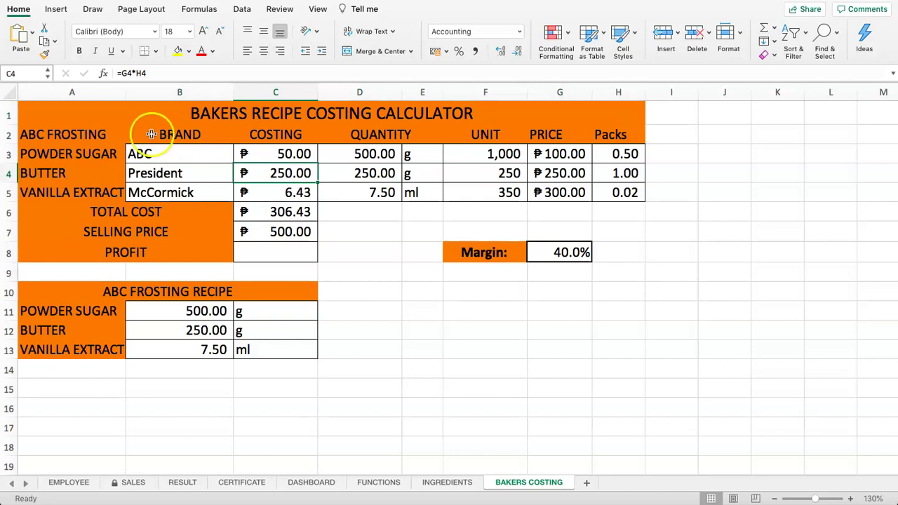
{"action": "left_click_drag", "start_coordinate": [84, 130], "coordinate": [621, 193]}
{"action": "left_click", "coordinate": [504, 200]}
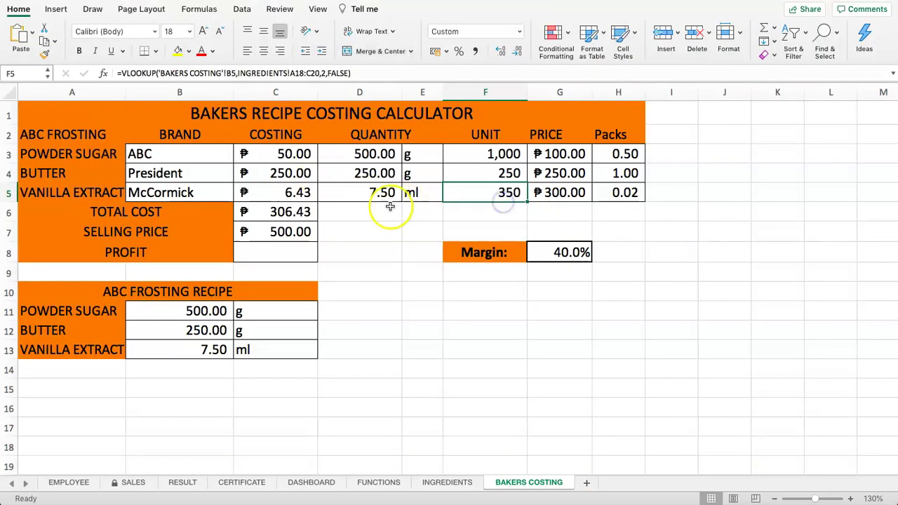
{"action": "left_click", "coordinate": [56, 161]}
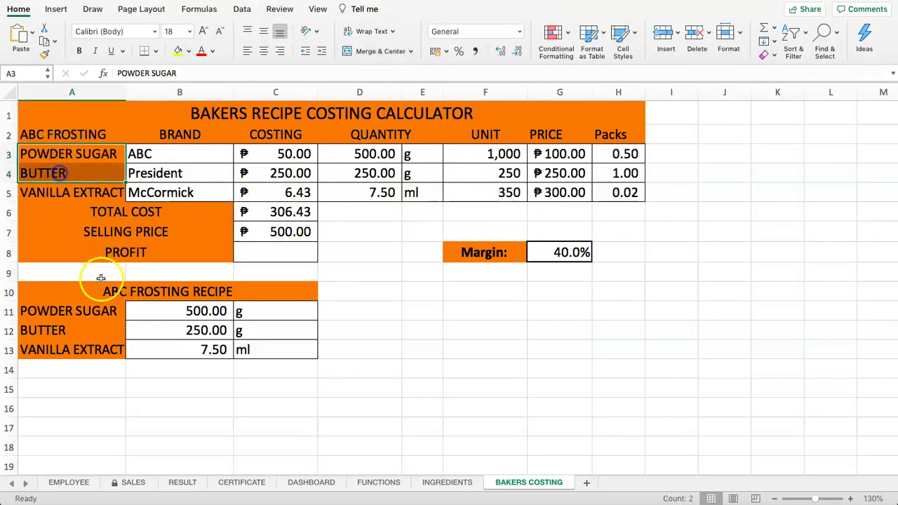
{"action": "left_click", "coordinate": [161, 291]}
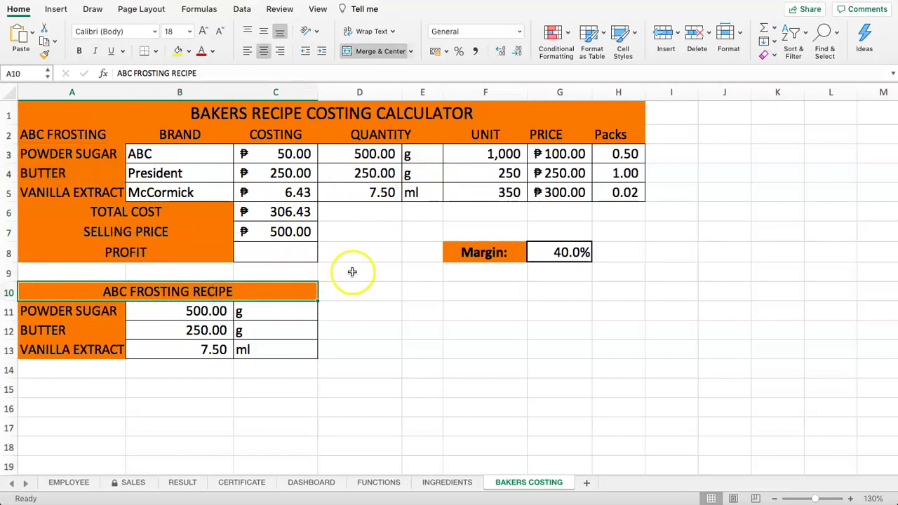
{"action": "left_click_drag", "start_coordinate": [158, 309], "coordinate": [185, 353]}
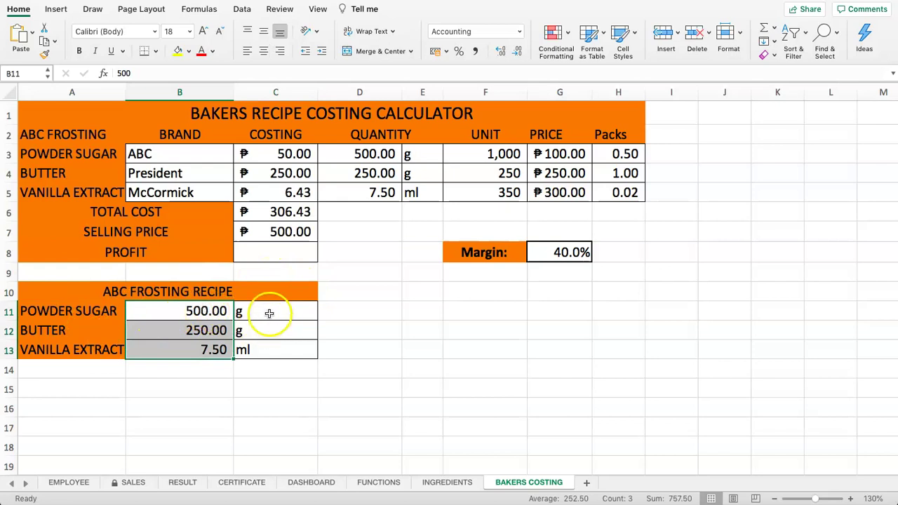
{"action": "left_click_drag", "start_coordinate": [372, 152], "coordinate": [416, 192]}
{"action": "left_click_drag", "start_coordinate": [275, 153], "coordinate": [257, 231]}
Step: Calculate the profit in C8 as selling price minus total cost with the formula =C7-C6
{"action": "left_click", "coordinate": [262, 250]}
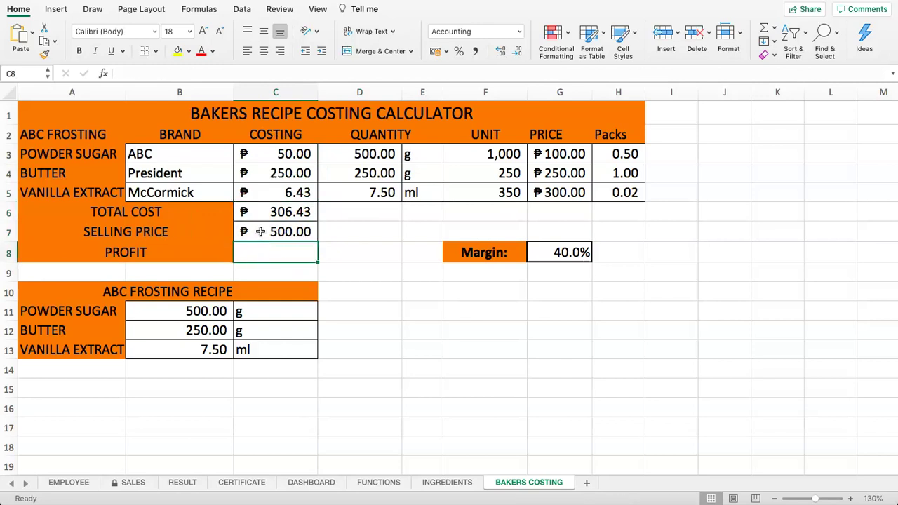
{"action": "type", "text": "="}
{"action": "left_click", "coordinate": [268, 227]}
{"action": "type", "text": "-"}
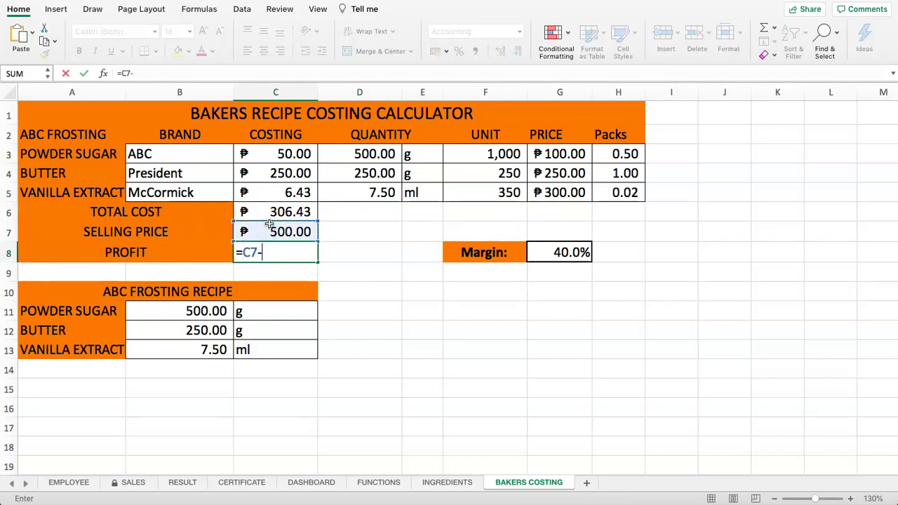
{"action": "left_click", "coordinate": [261, 212]}
{"action": "key", "text": "Return"}
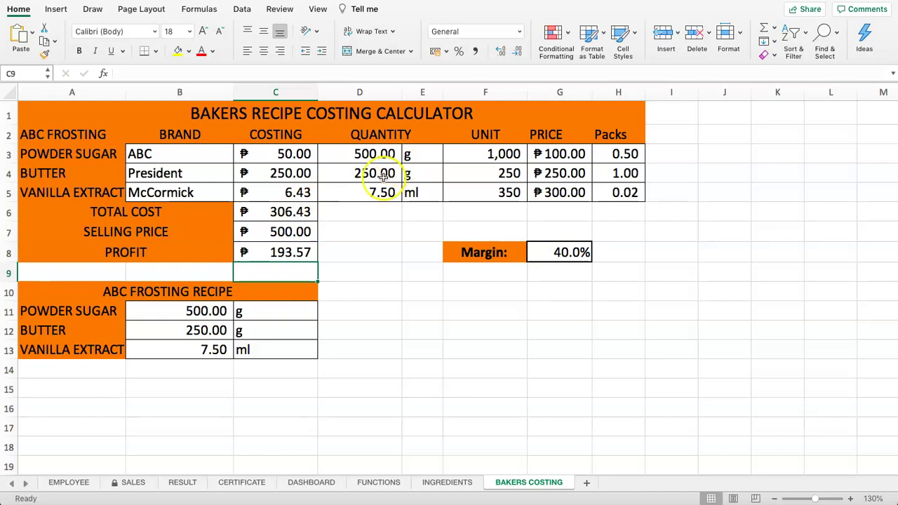
Step: Change the butter brand to Anchor and the vanilla extract brand to Wilton
{"action": "left_click", "coordinate": [232, 174]}
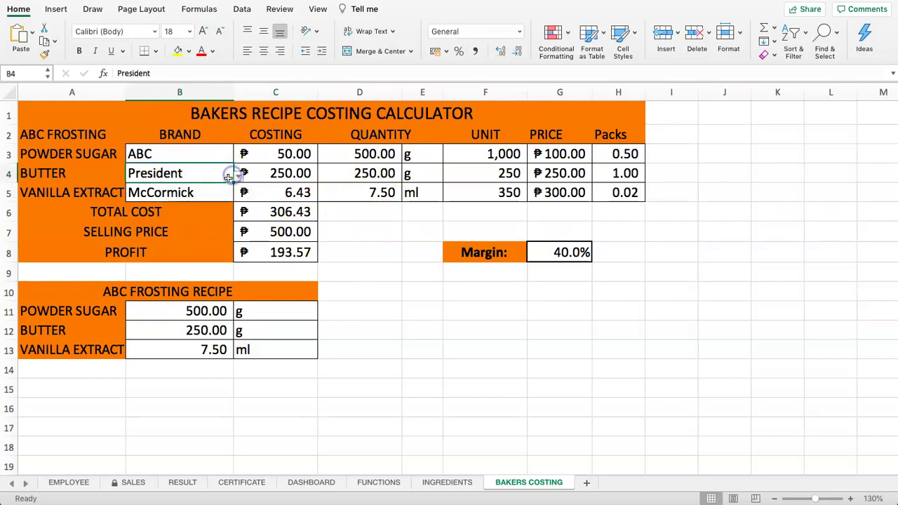
{"action": "left_click", "coordinate": [238, 175]}
{"action": "left_click", "coordinate": [193, 189]}
{"action": "left_click", "coordinate": [197, 194]}
{"action": "left_click", "coordinate": [239, 195]}
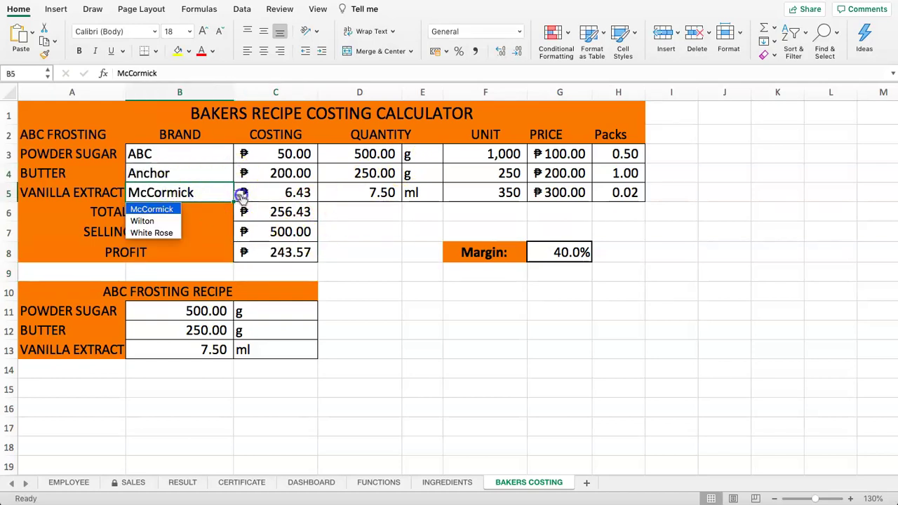
{"action": "left_click", "coordinate": [162, 220]}
Step: Change the powder sugar brand to McCormick
{"action": "left_click", "coordinate": [207, 169]}
{"action": "left_click", "coordinate": [223, 156]}
{"action": "left_click", "coordinate": [239, 155]}
{"action": "left_click", "coordinate": [151, 194]}
Step: Review the ingredient costs, total cost, selling price and profit against the target margin cell
{"action": "left_click", "coordinate": [264, 158]}
{"action": "left_click_drag", "start_coordinate": [263, 158], "coordinate": [270, 252]}
{"action": "left_click", "coordinate": [289, 255]}
{"action": "left_click", "coordinate": [370, 244]}
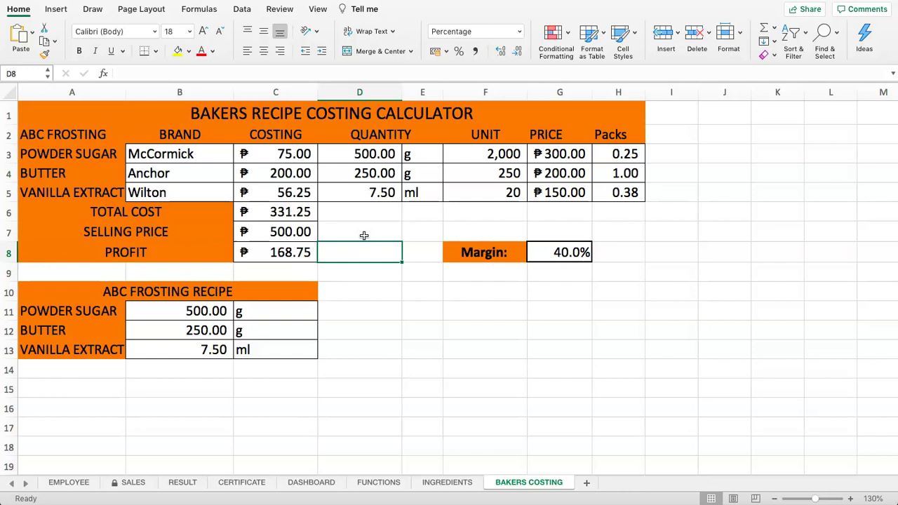
{"action": "left_click", "coordinate": [131, 288]}
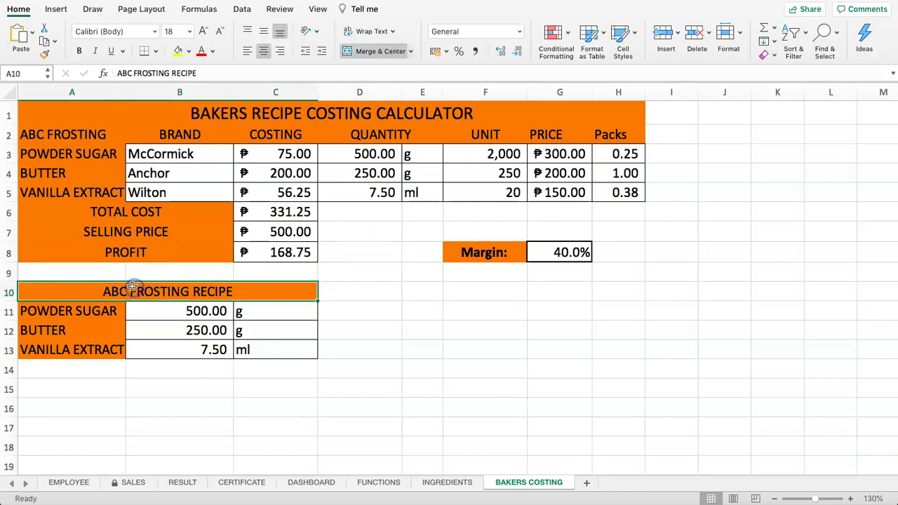
{"action": "left_click", "coordinate": [561, 252]}
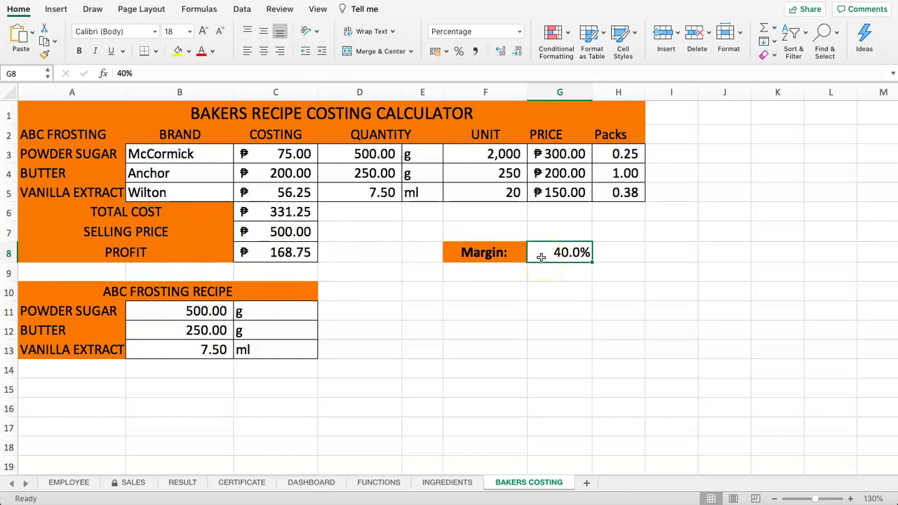
{"action": "left_click_drag", "start_coordinate": [271, 212], "coordinate": [265, 249]}
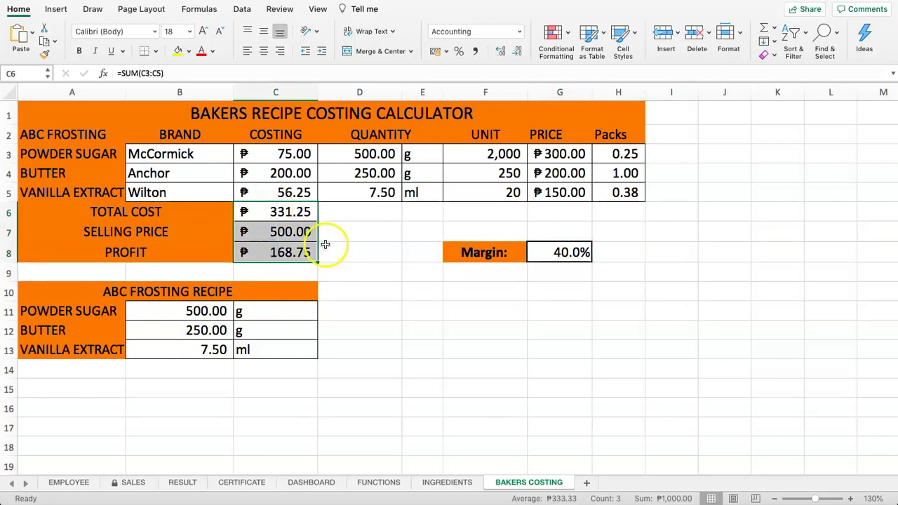
{"action": "left_click", "coordinate": [271, 212]}
{"action": "left_click", "coordinate": [277, 250]}
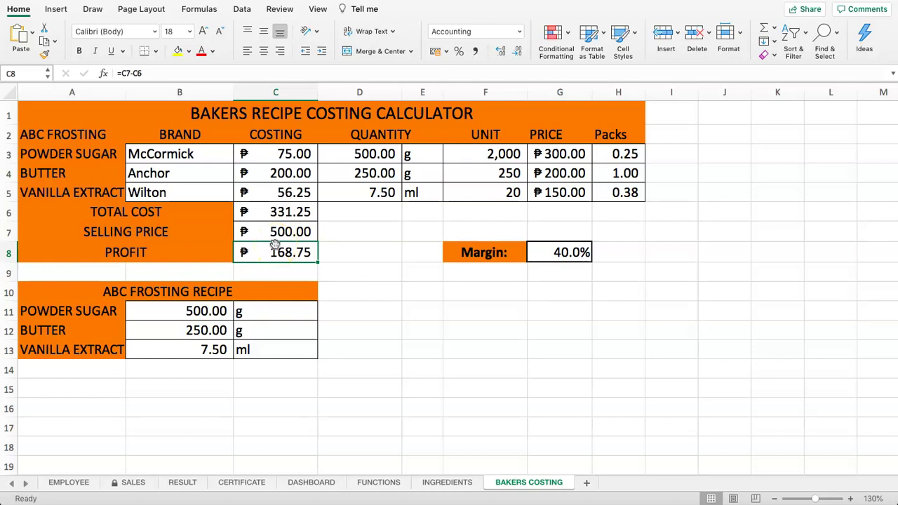
{"action": "left_click", "coordinate": [355, 253]}
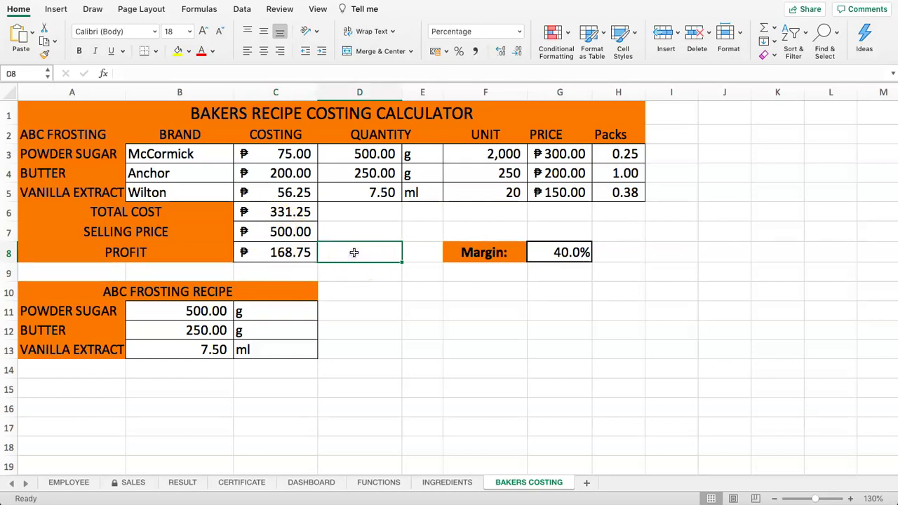
{"action": "left_click", "coordinate": [539, 251]}
Step: Calculate the profit margin in D8 as profit divided by selling price with the formula =C8/C7
{"action": "left_click", "coordinate": [351, 249]}
{"action": "type", "text": "="}
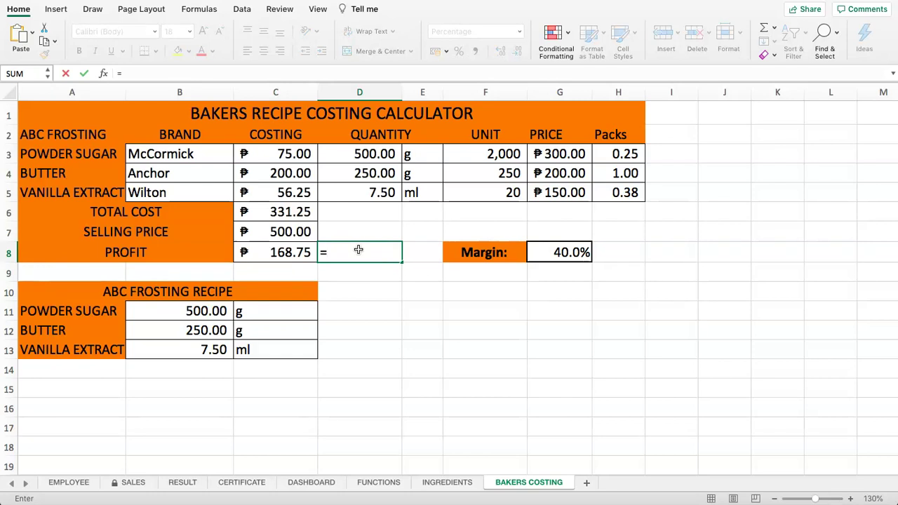
{"action": "left_click", "coordinate": [270, 250]}
{"action": "type", "text": "/"}
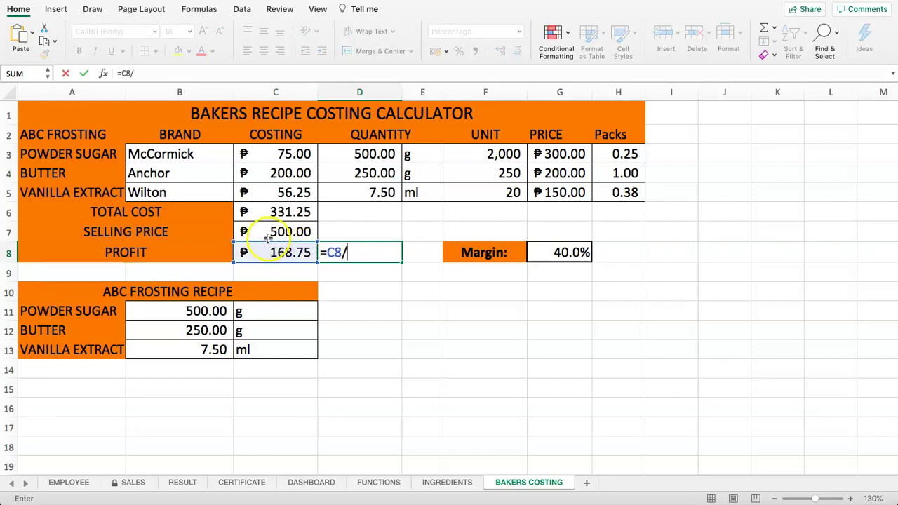
{"action": "left_click", "coordinate": [270, 234]}
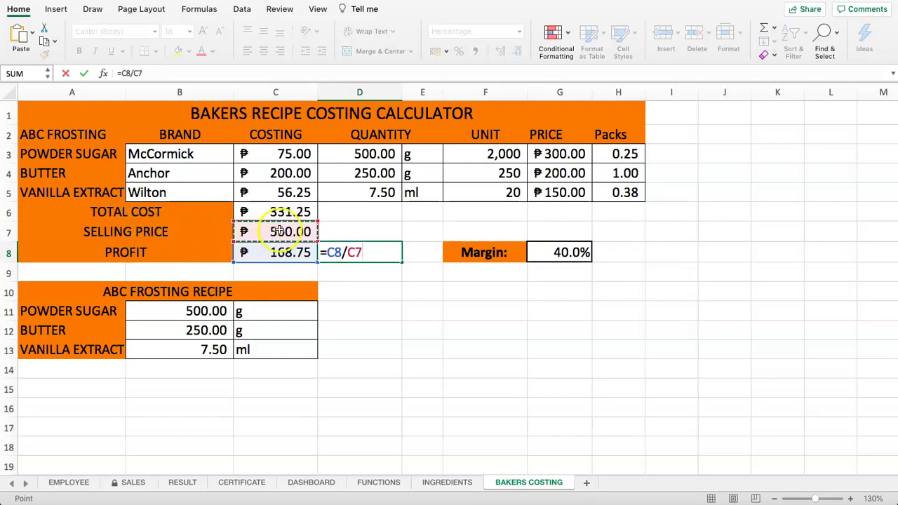
{"action": "key", "text": "Return"}
Step: Show the margin in D8 as a plain number with four decimals, and return it to a percentage with one decimal
{"action": "left_click", "coordinate": [367, 252]}
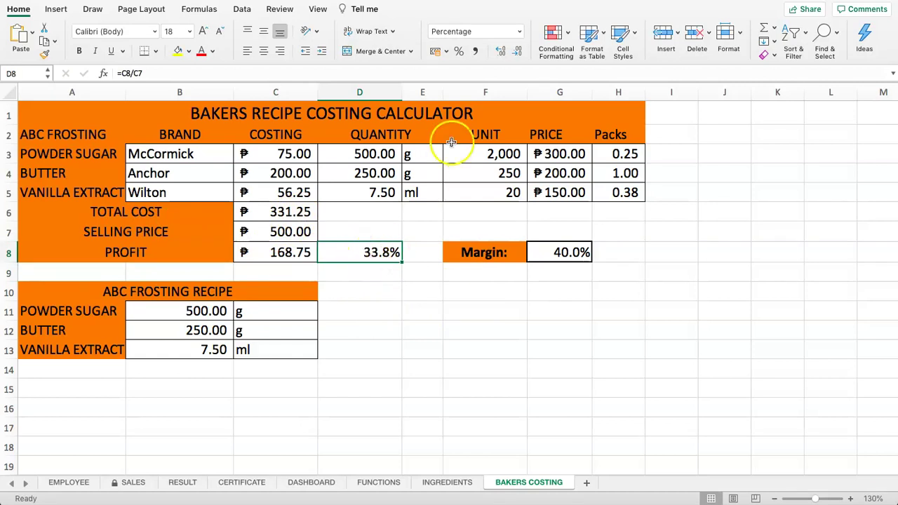
{"action": "left_click", "coordinate": [475, 51]}
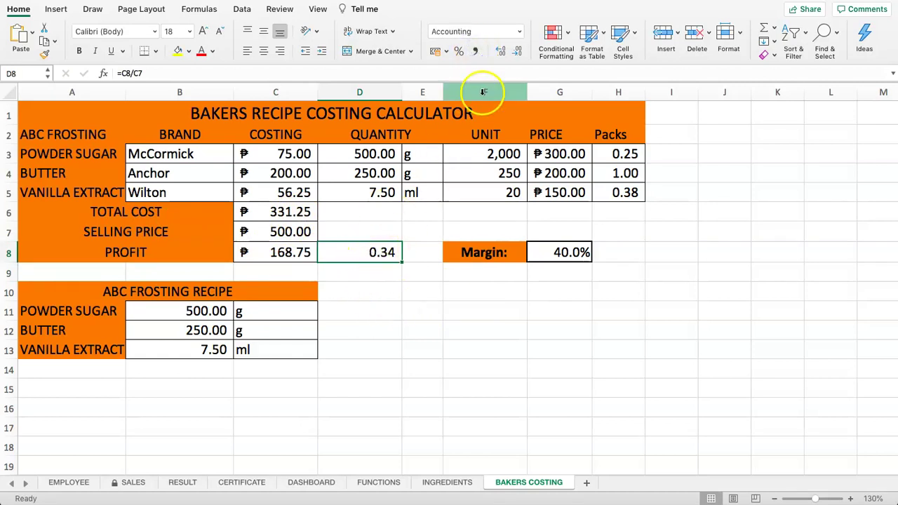
{"action": "left_click", "coordinate": [500, 51]}
{"action": "left_click", "coordinate": [501, 51]}
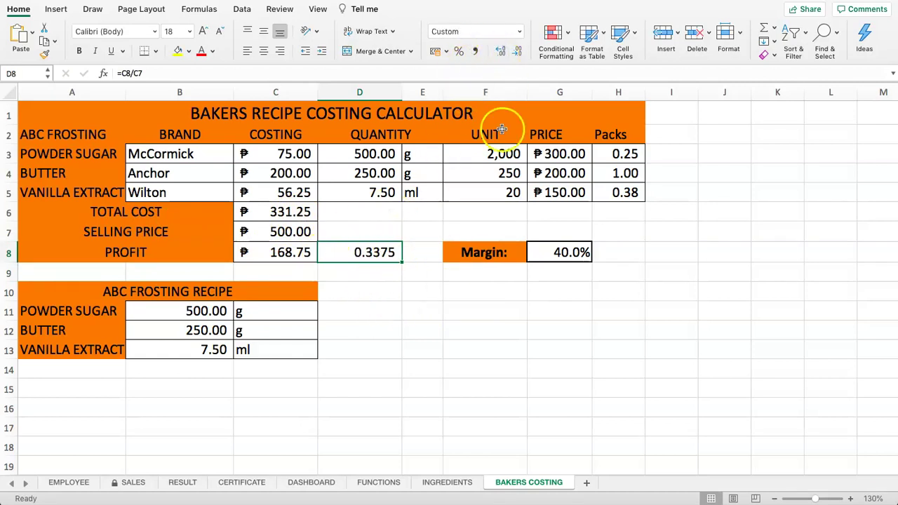
{"action": "left_click", "coordinate": [459, 52]}
{"action": "left_click", "coordinate": [501, 52]}
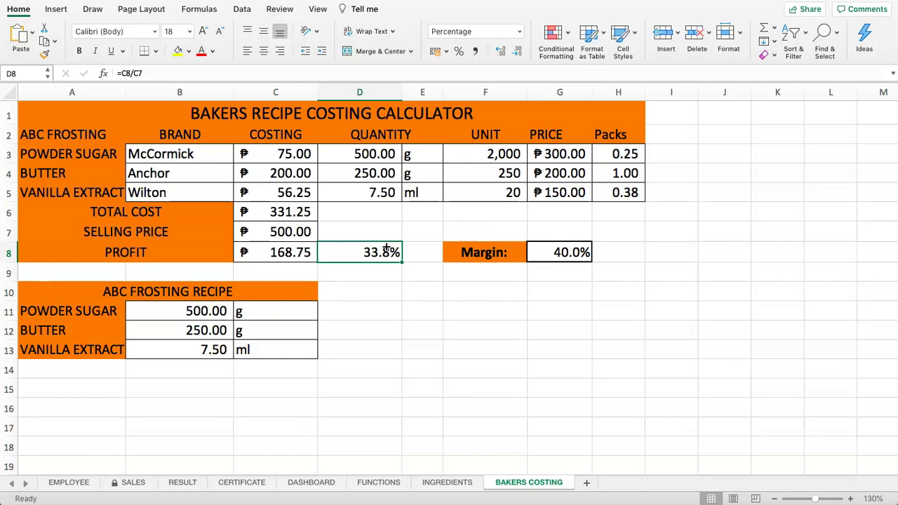
{"action": "left_click", "coordinate": [354, 272]}
{"action": "left_click", "coordinate": [349, 253]}
{"action": "left_click", "coordinate": [368, 276]}
{"action": "left_click", "coordinate": [413, 252]}
{"action": "left_click", "coordinate": [356, 231]}
{"action": "left_click", "coordinate": [405, 250]}
Step: Move the Margin label and its percentage one column to the right, into G8:H8
{"action": "left_click_drag", "start_coordinate": [456, 253], "coordinate": [562, 251]}
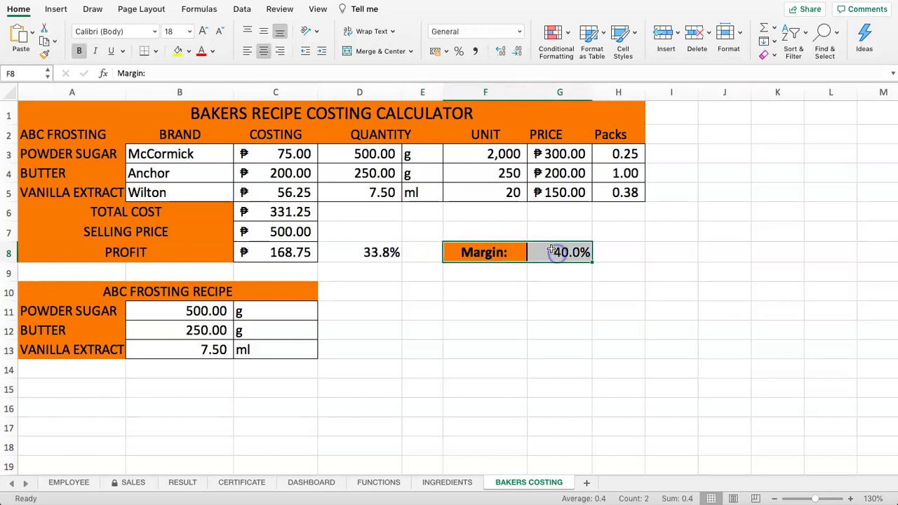
{"action": "key", "text": "super+c"}
{"action": "key", "text": "super+v"}
{"action": "left_click", "coordinate": [484, 256]}
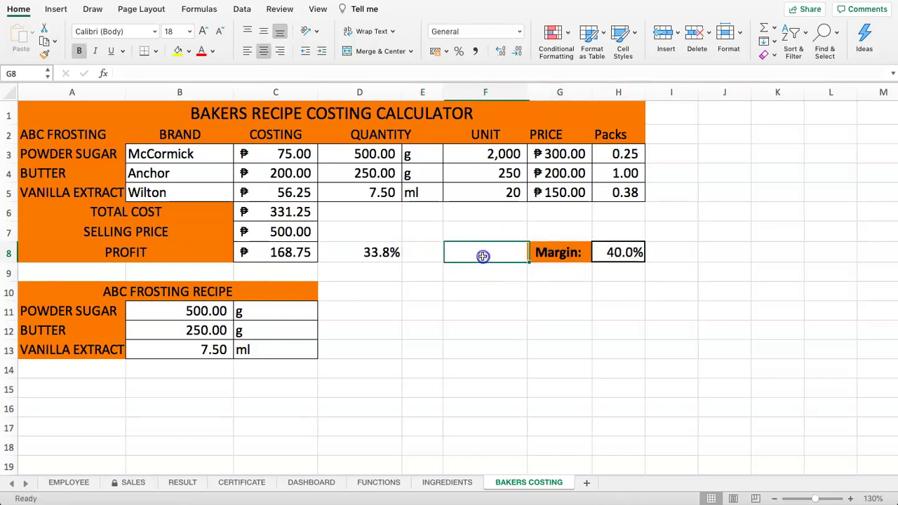
Step: Test in E8 whether the profit margin exceeds the target margin with the formula =IF(D8>H8,"YES","NO")
{"action": "left_click", "coordinate": [412, 259]}
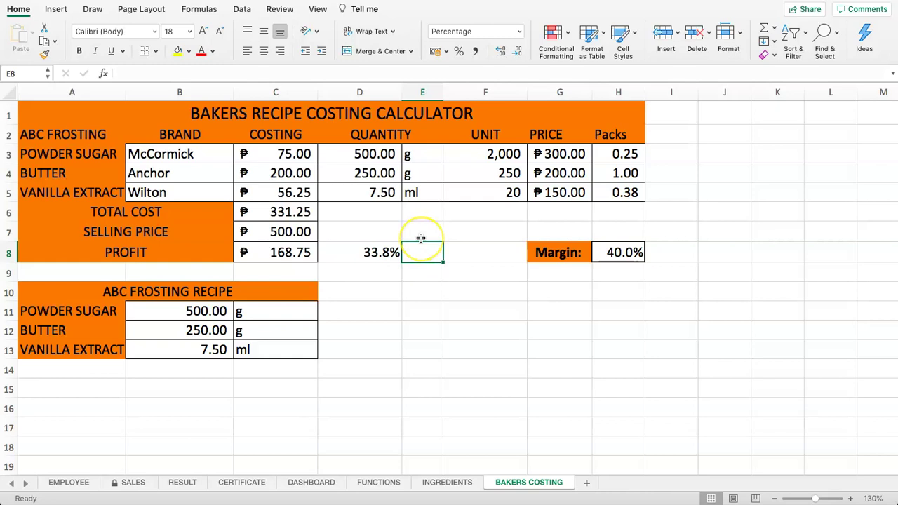
{"action": "type", "text": "=if"}
{"action": "key", "text": "BackSpace"}
{"action": "key", "text": "BackSpace"}
{"action": "type", "text": "IF"}
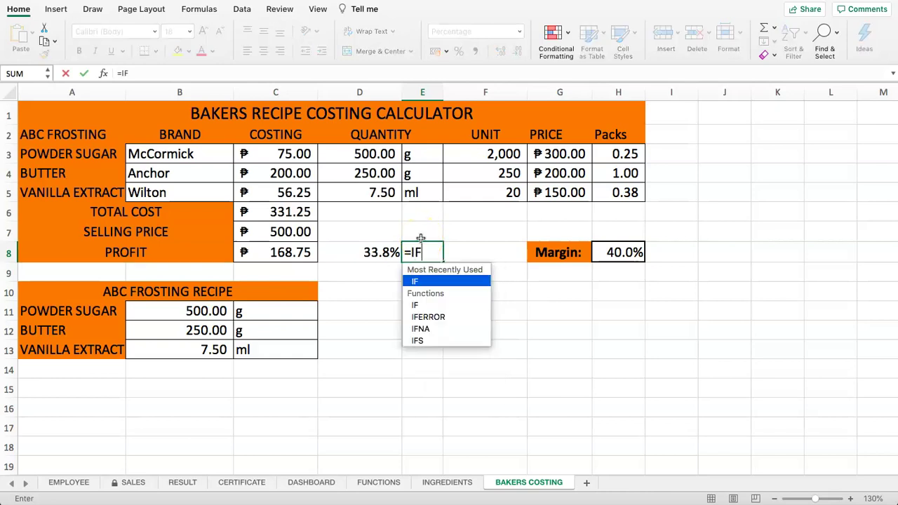
{"action": "type", "text": "("}
{"action": "left_click", "coordinate": [370, 252]}
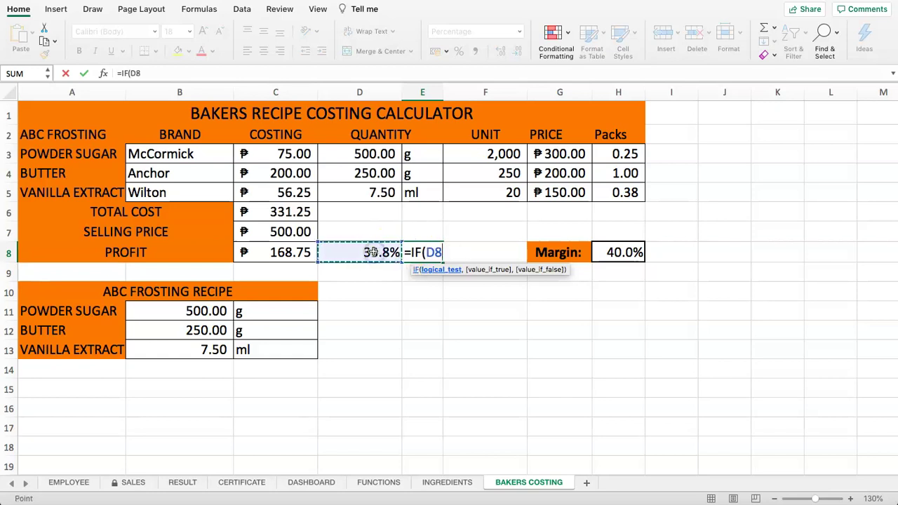
{"action": "type", "text": ">"}
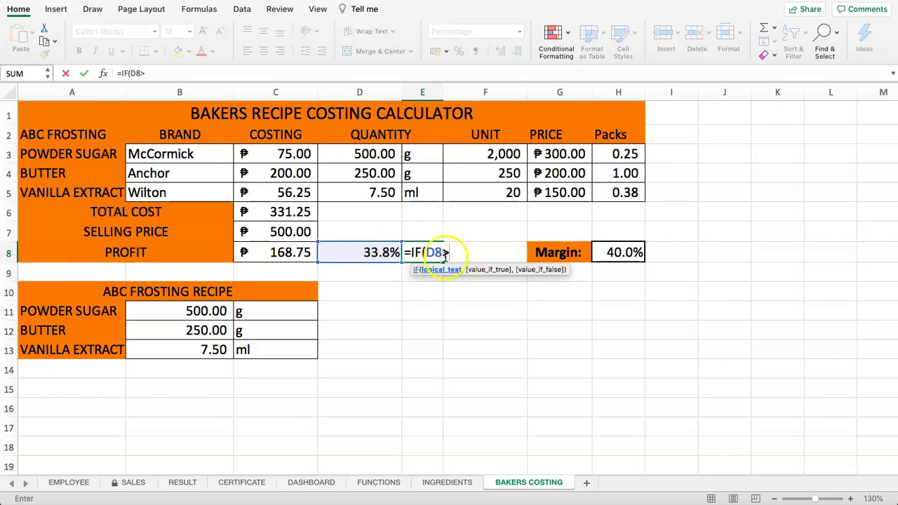
{"action": "left_click", "coordinate": [605, 252]}
{"action": "type", "text": ","}
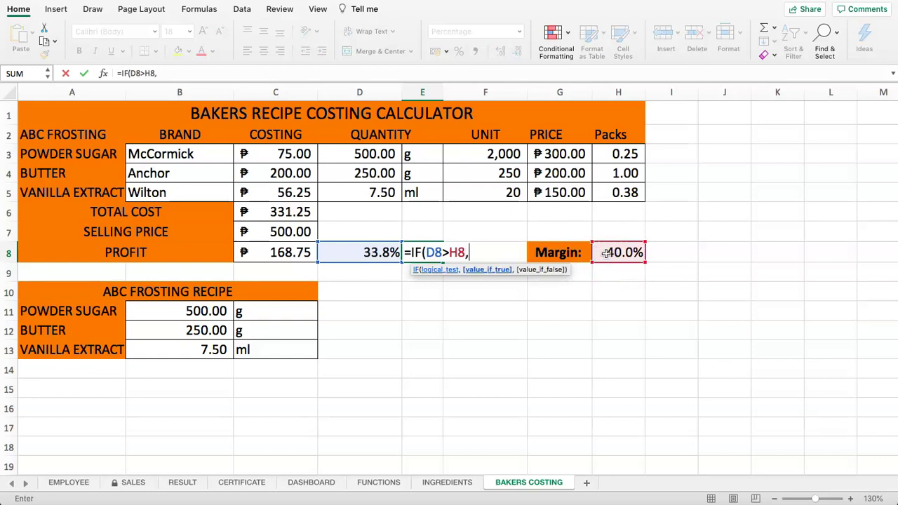
{"action": "type", "text": "\"YES\","}
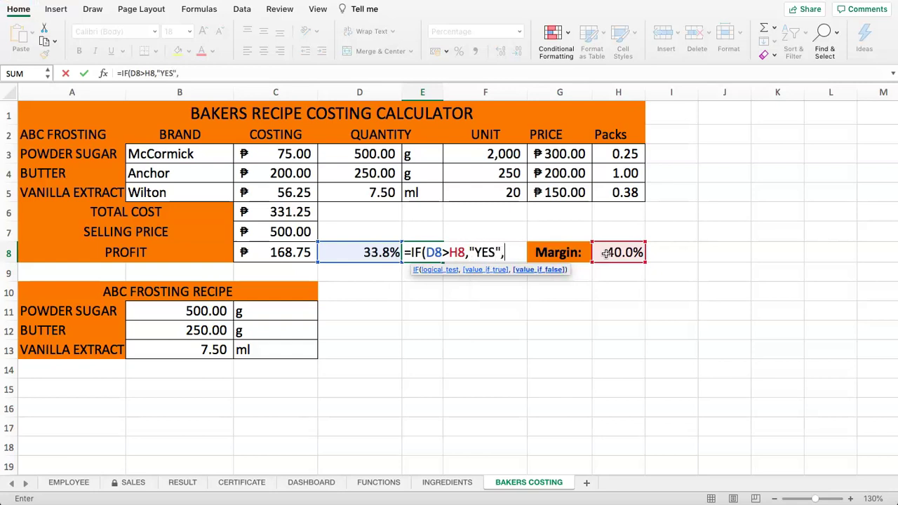
{"action": "type", "text": "\"NO"}
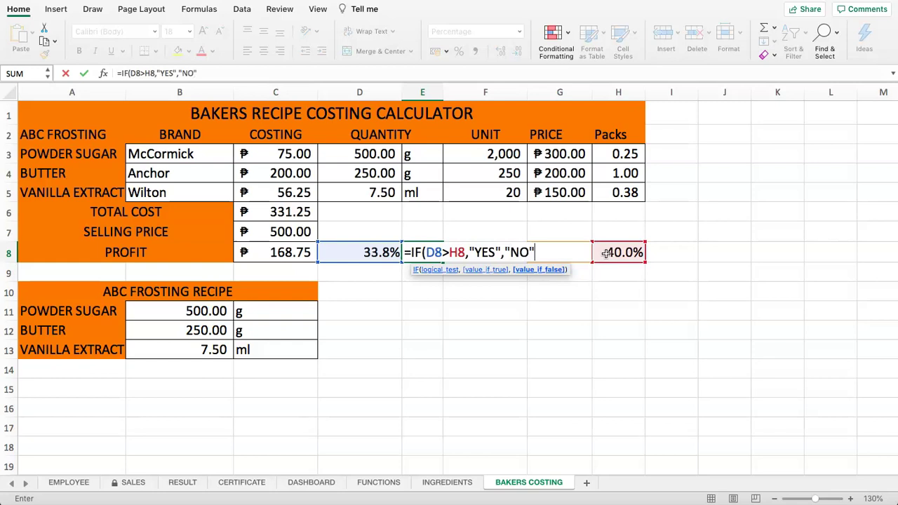
{"action": "key", "text": "Return"}
{"action": "left_click", "coordinate": [416, 254]}
{"action": "left_click", "coordinate": [370, 253]}
Step: Set the vanilla extract brand in B5 to White Rose and check the resulting profit margin and YES/NO test
{"action": "left_click", "coordinate": [147, 181]}
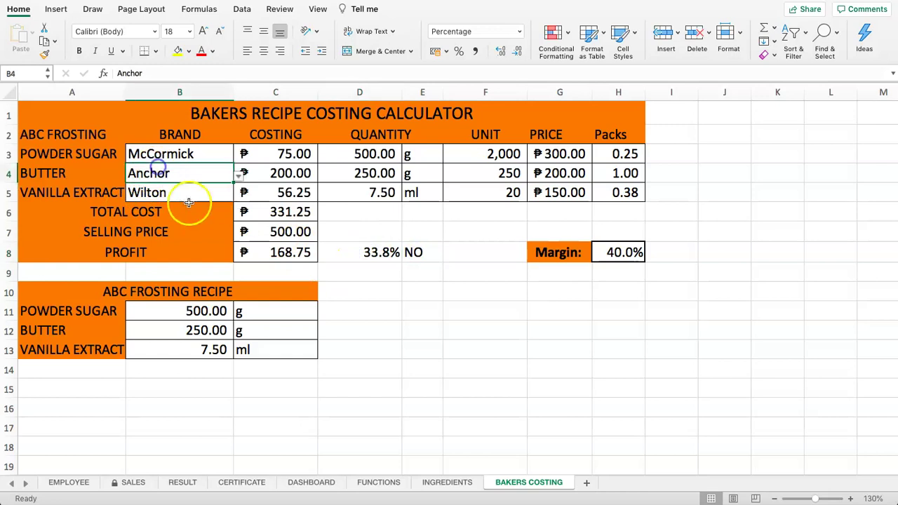
{"action": "left_click", "coordinate": [194, 195]}
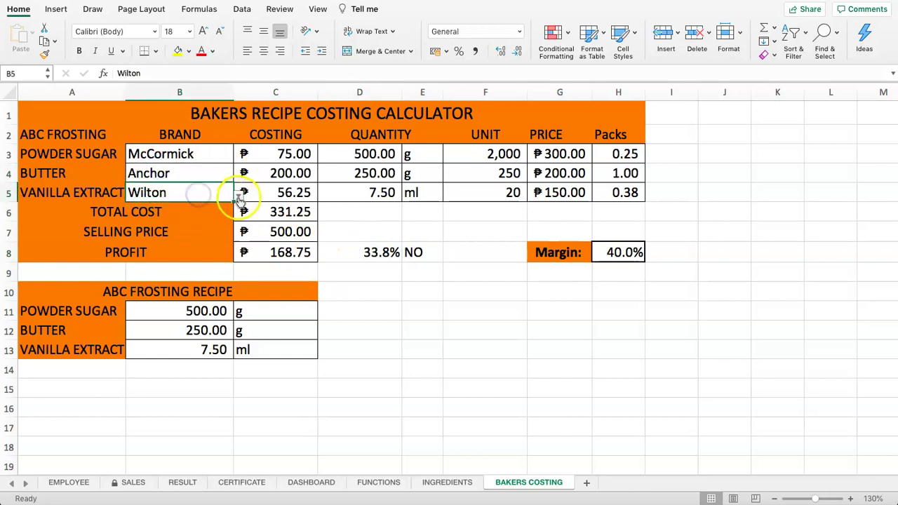
{"action": "left_click", "coordinate": [239, 197]}
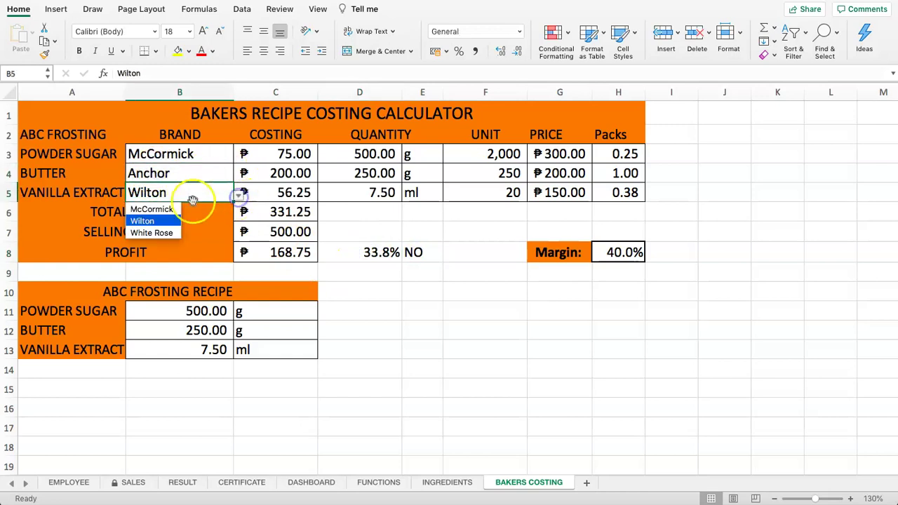
{"action": "left_click", "coordinate": [153, 233]}
{"action": "left_click_drag", "start_coordinate": [285, 193], "coordinate": [284, 238]}
{"action": "left_click", "coordinate": [366, 226]}
{"action": "left_click_drag", "start_coordinate": [357, 249], "coordinate": [664, 241]}
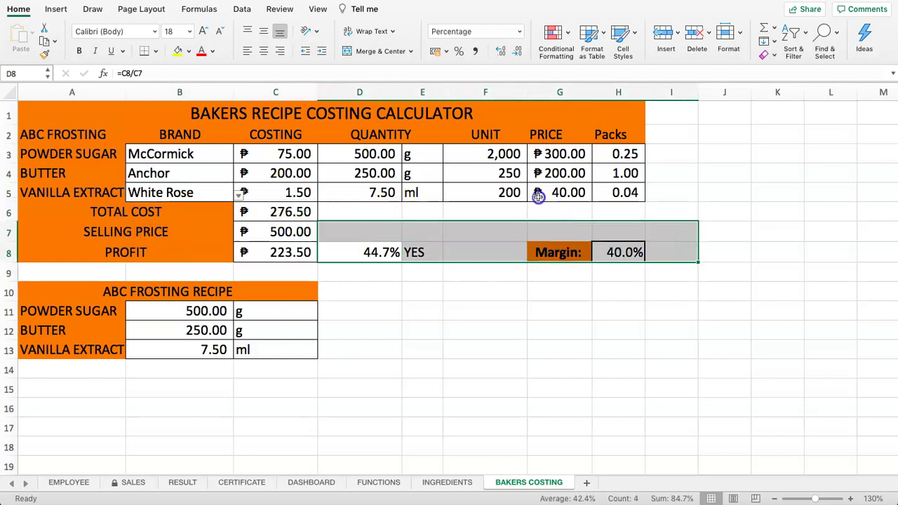
{"action": "left_click", "coordinate": [539, 198]}
{"action": "left_click", "coordinate": [413, 252]}
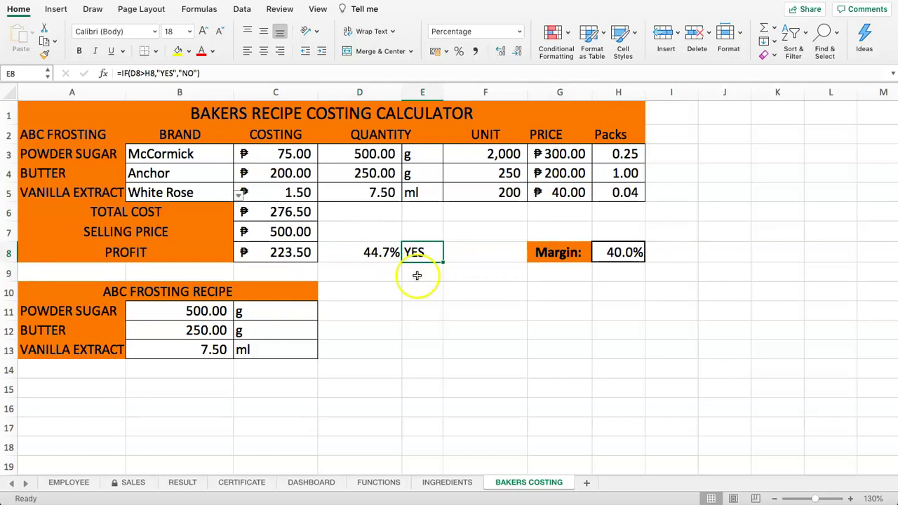
Step: Compare the profit margin with the target margin in E7 using the formula =D8>H8
{"action": "left_click", "coordinate": [417, 233]}
{"action": "type", "text": "="}
{"action": "left_click", "coordinate": [365, 251]}
{"action": "type", "text": ">"}
{"action": "left_click", "coordinate": [615, 252]}
{"action": "key", "text": "Return"}
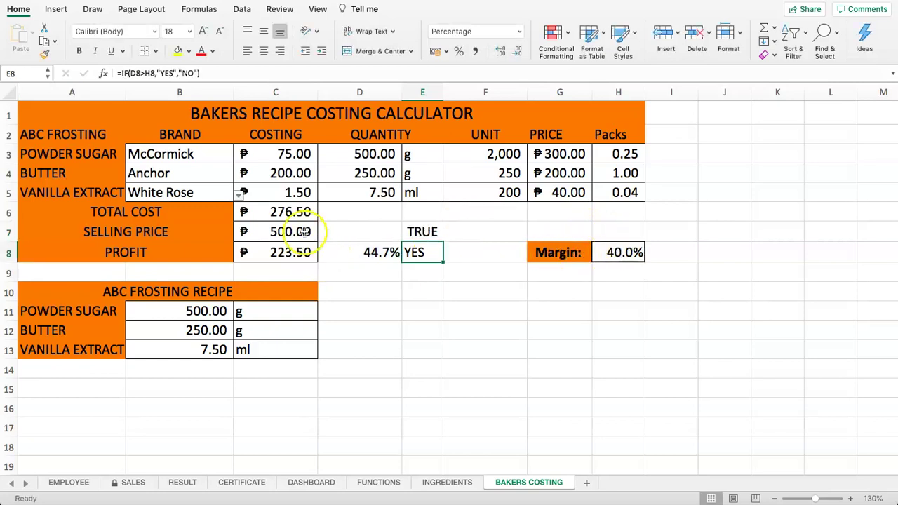
Step: Switch the vanilla extract brand in B5 to Wilton and back to White Rose to test both margin checks
{"action": "left_click", "coordinate": [226, 194]}
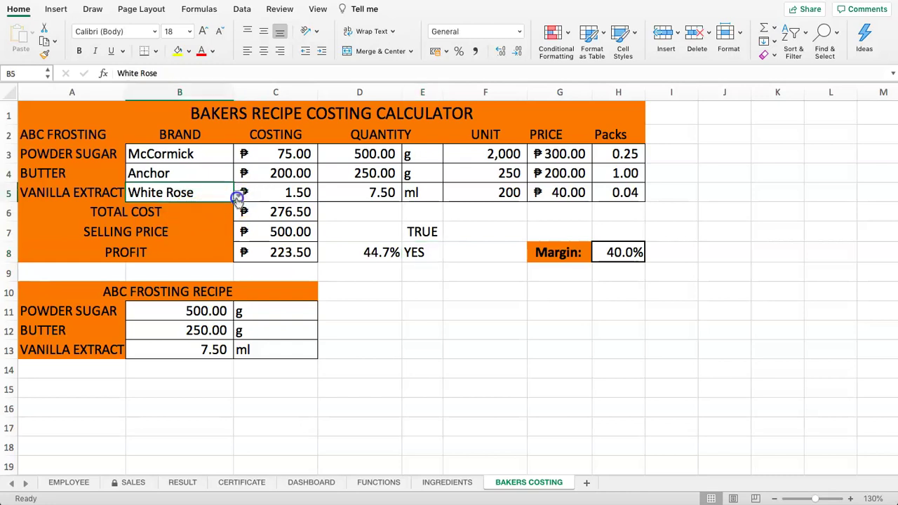
{"action": "left_click", "coordinate": [238, 196]}
{"action": "left_click", "coordinate": [152, 222]}
{"action": "left_click", "coordinate": [395, 252]}
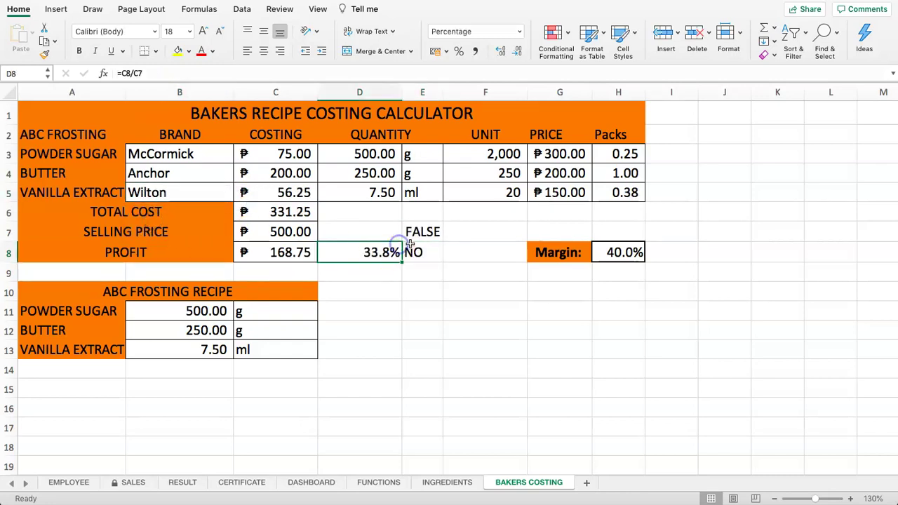
{"action": "left_click", "coordinate": [408, 265]}
{"action": "left_click", "coordinate": [238, 195]}
{"action": "left_click", "coordinate": [172, 233]}
{"action": "left_click", "coordinate": [385, 251]}
{"action": "left_click", "coordinate": [425, 251]}
{"action": "left_click_drag", "start_coordinate": [422, 232], "coordinate": [417, 250]}
Step: Create a conditional formatting rule for E8 that matches cells with specific text containing YES
{"action": "left_click", "coordinate": [419, 257]}
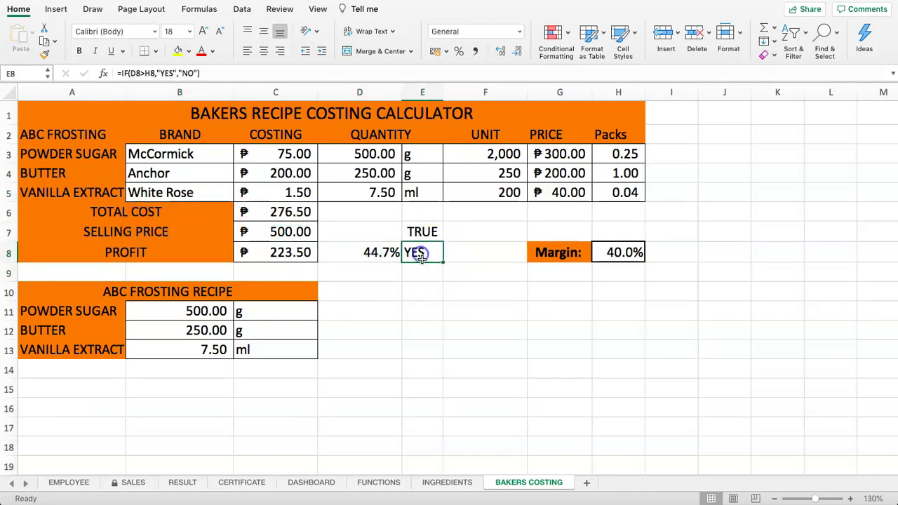
{"action": "left_click", "coordinate": [553, 34]}
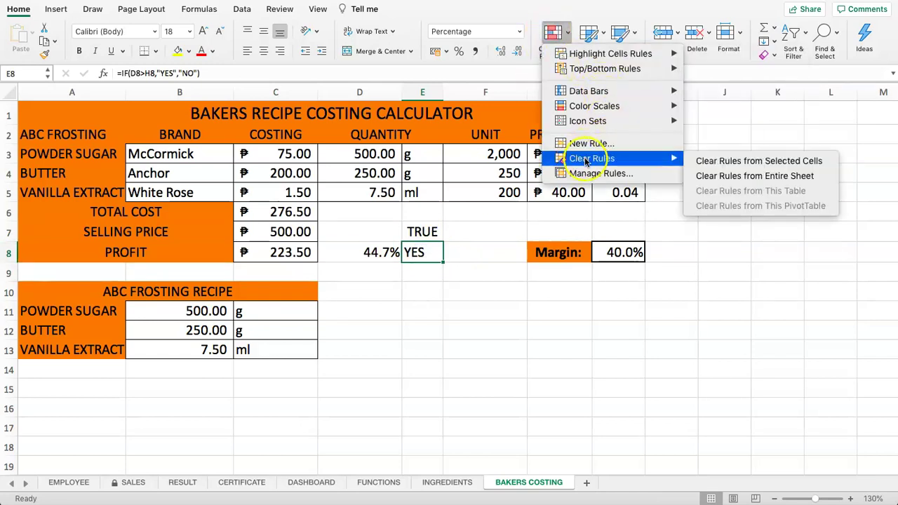
{"action": "mouse_move", "coordinate": [596, 55]}
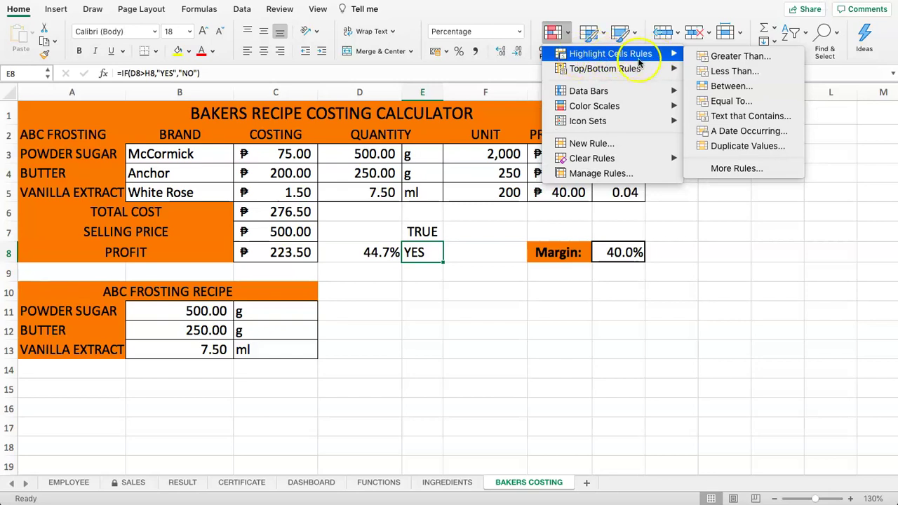
{"action": "left_click", "coordinate": [725, 105]}
{"action": "left_click_drag", "start_coordinate": [409, 71], "coordinate": [515, 299]}
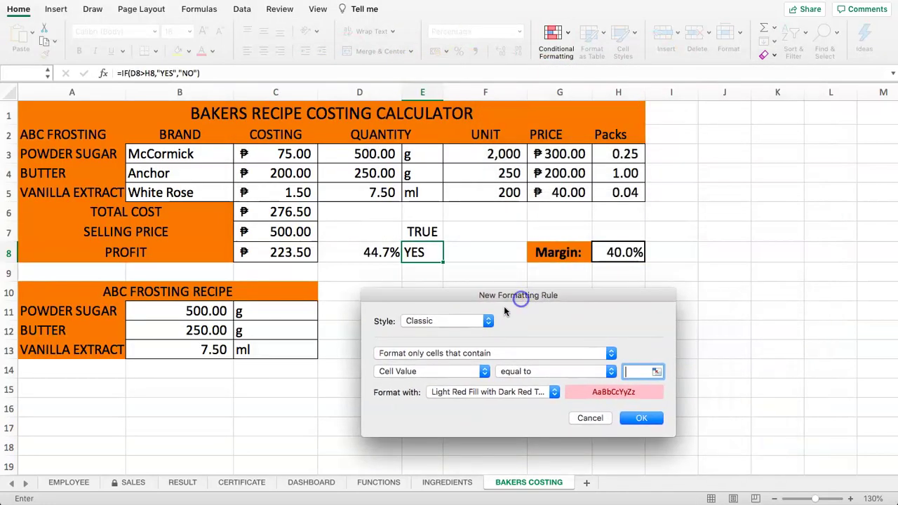
{"action": "left_click", "coordinate": [413, 257]}
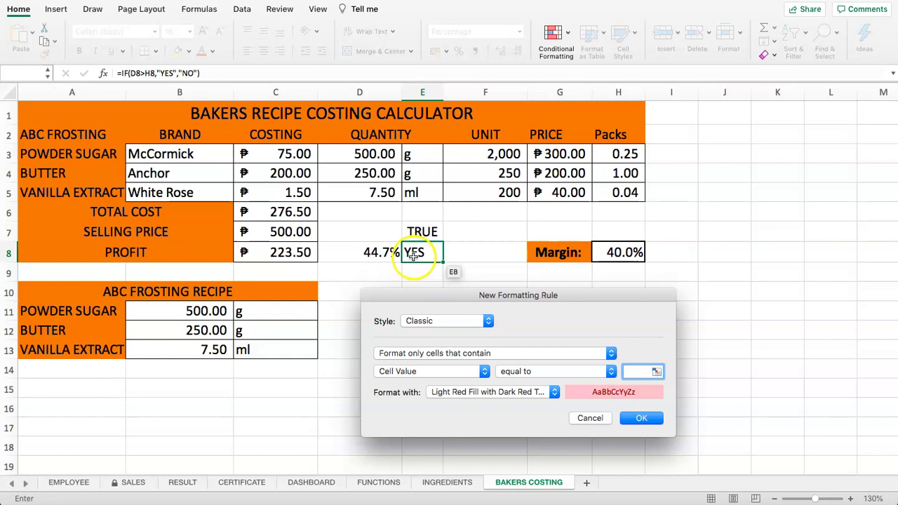
{"action": "left_click", "coordinate": [438, 359]}
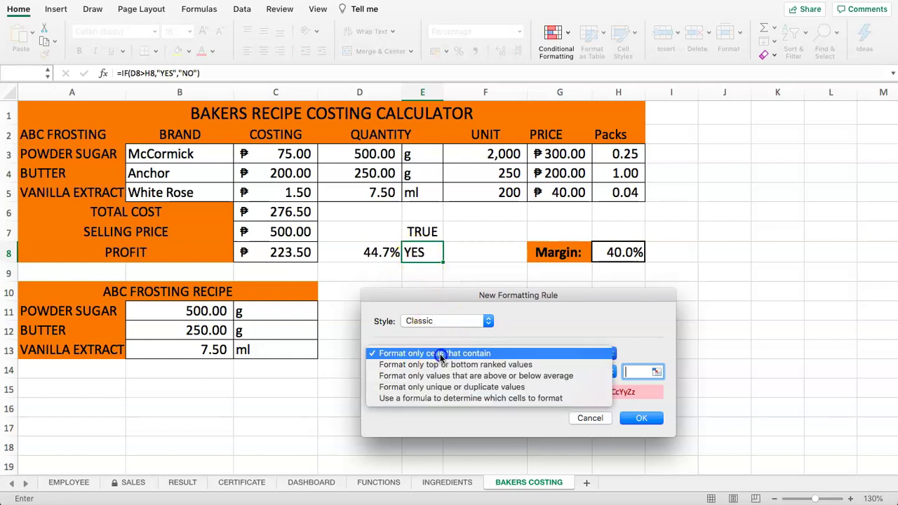
{"action": "left_click", "coordinate": [476, 353]}
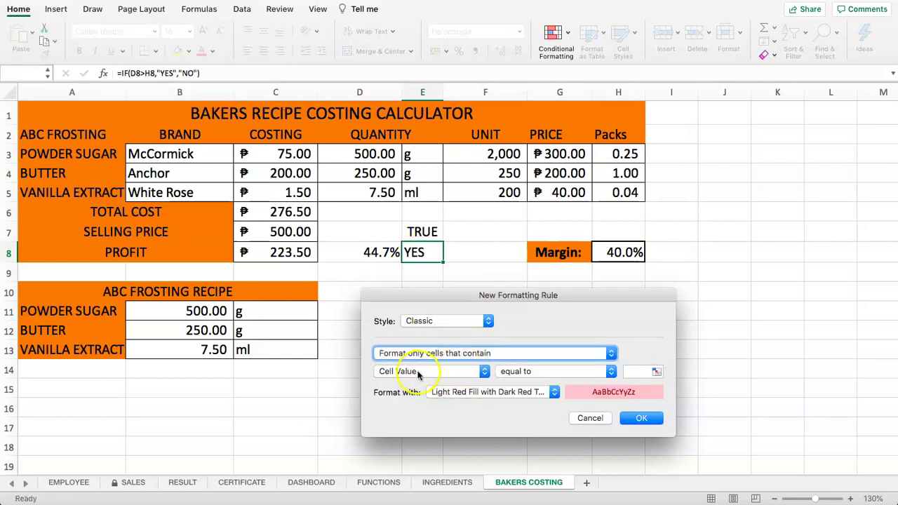
{"action": "left_click", "coordinate": [449, 376]}
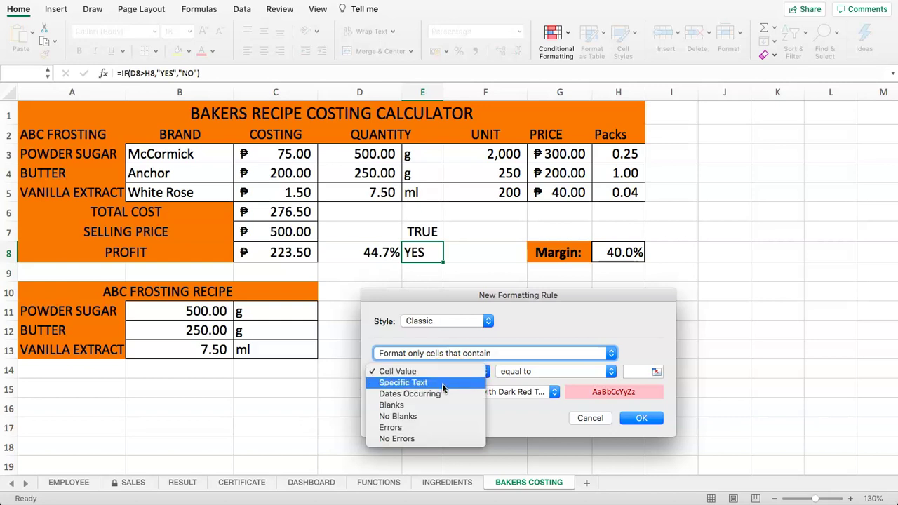
{"action": "left_click", "coordinate": [443, 383]}
{"action": "left_click", "coordinate": [636, 369]}
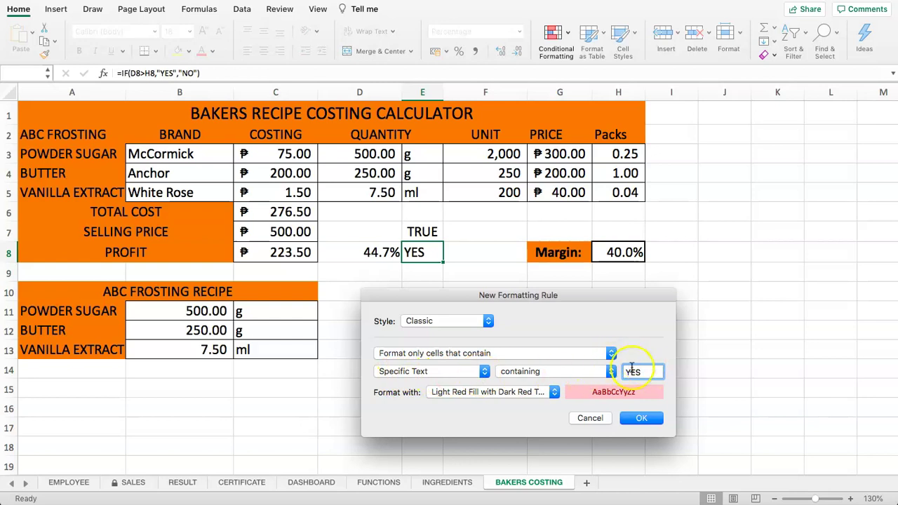
Step: Format the YES rule with Green Fill with Dark Green Text and apply it
{"action": "left_click", "coordinate": [539, 392]}
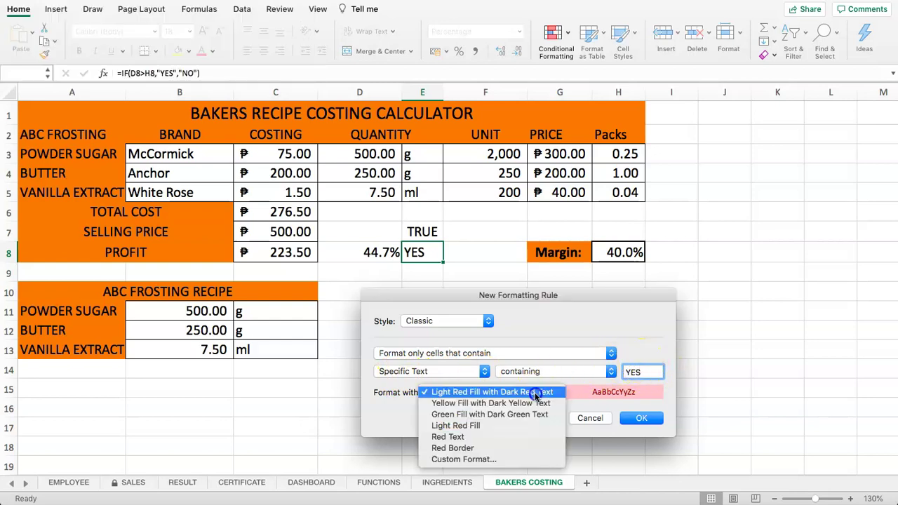
{"action": "left_click", "coordinate": [495, 415]}
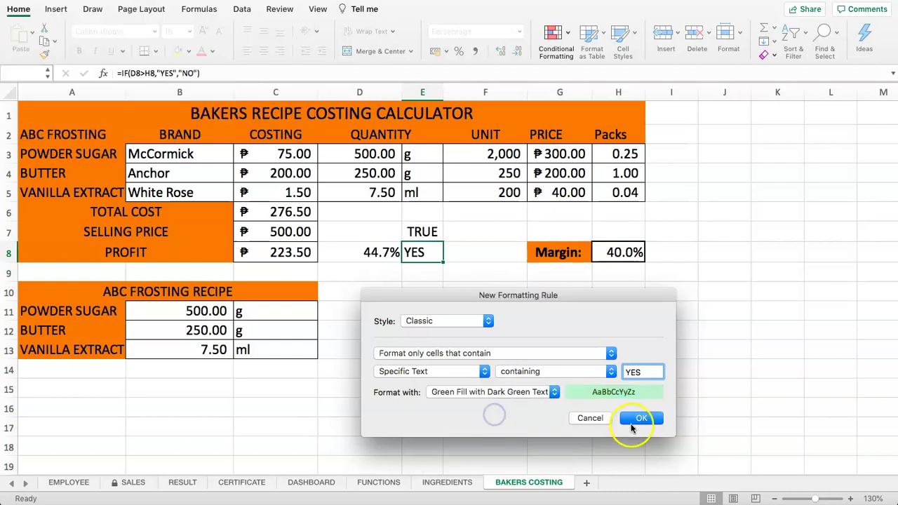
{"action": "left_click", "coordinate": [640, 421]}
{"action": "left_click", "coordinate": [501, 270]}
Step: Test the YES highlight by switching the vanilla extract brand in B5 to Wilton and back to White Rose
{"action": "left_click", "coordinate": [211, 193]}
{"action": "left_click", "coordinate": [239, 196]}
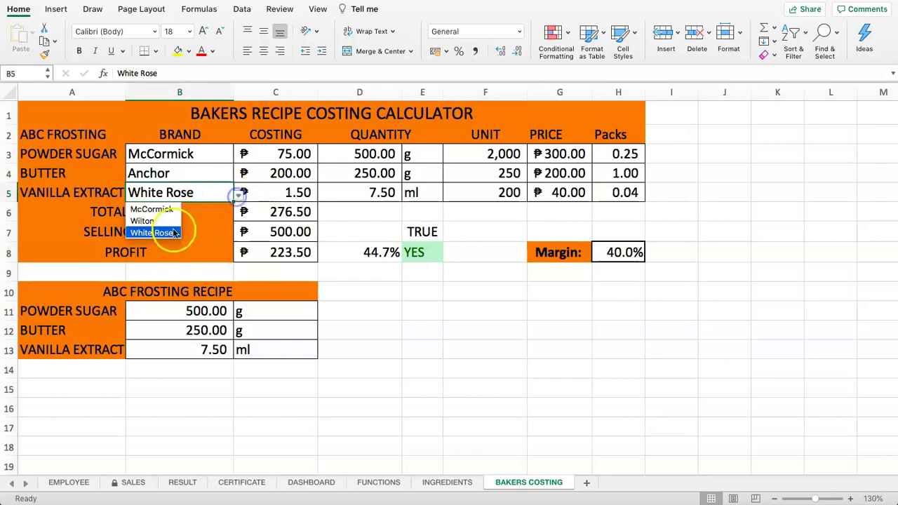
{"action": "left_click", "coordinate": [165, 220]}
{"action": "left_click", "coordinate": [239, 196]}
{"action": "left_click", "coordinate": [165, 233]}
Step: Review the profit in C8, the margin in D8 and the two margin checks in E7 and E8
{"action": "left_click", "coordinate": [421, 251]}
{"action": "left_click", "coordinate": [361, 254]}
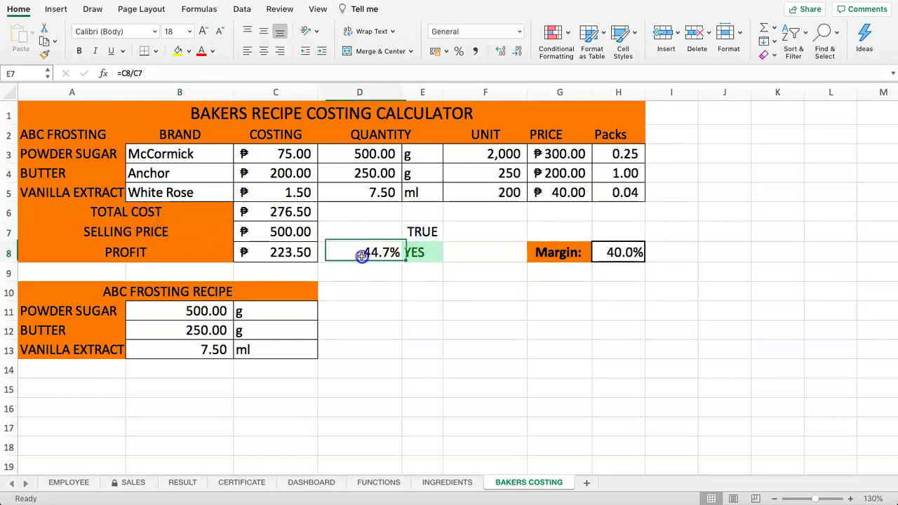
{"action": "left_click", "coordinate": [274, 254]}
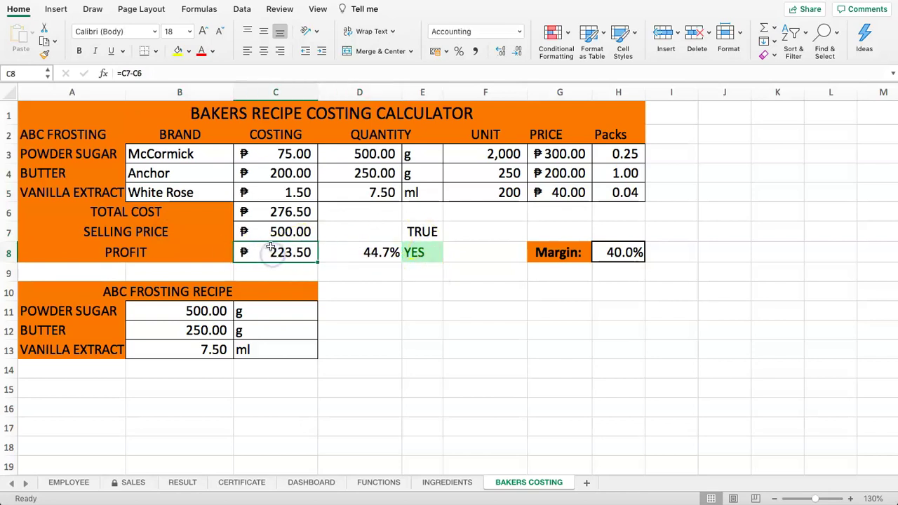
{"action": "left_click", "coordinate": [419, 251]}
{"action": "left_click", "coordinate": [279, 253]}
{"action": "left_click", "coordinate": [414, 257]}
{"action": "left_click_drag", "start_coordinate": [419, 233], "coordinate": [424, 253]}
{"action": "left_click", "coordinate": [420, 271]}
{"action": "left_click", "coordinate": [416, 230]}
{"action": "left_click", "coordinate": [416, 252]}
{"action": "left_click", "coordinate": [417, 235]}
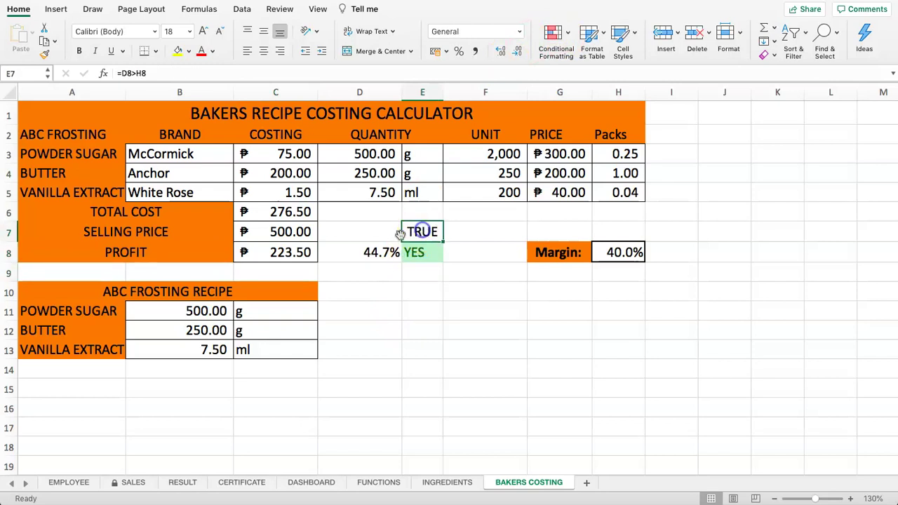
Step: Start a conditional formatting rule for the profit in C8 that uses a formula to determine which cells to format
{"action": "left_click", "coordinate": [289, 256]}
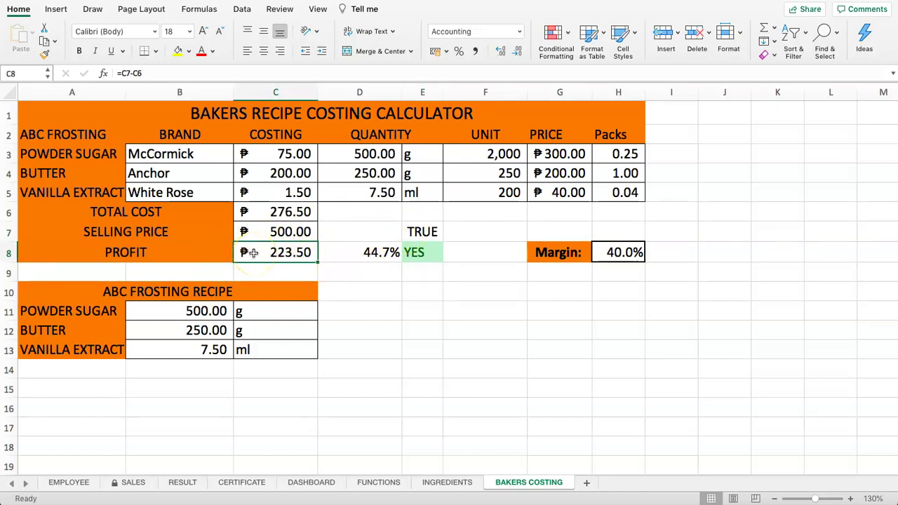
{"action": "left_click", "coordinate": [552, 35]}
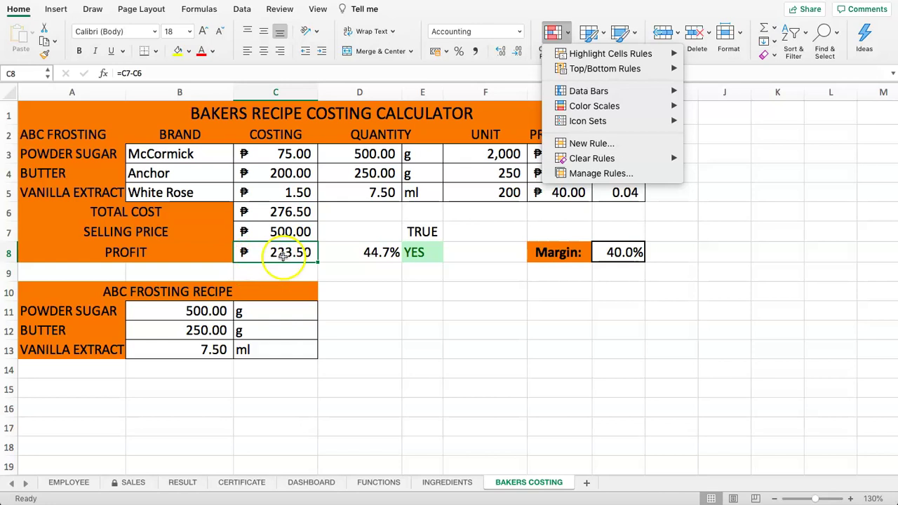
{"action": "mouse_move", "coordinate": [580, 109]}
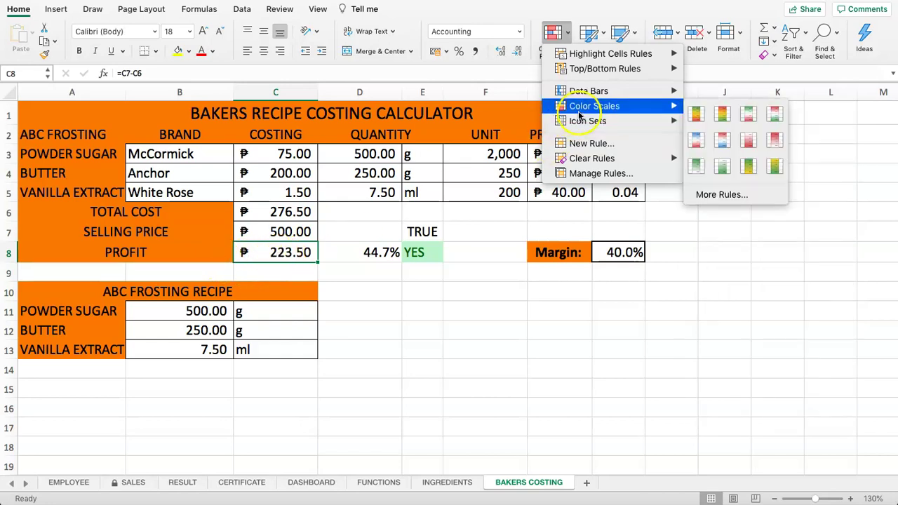
{"action": "mouse_move", "coordinate": [581, 56]}
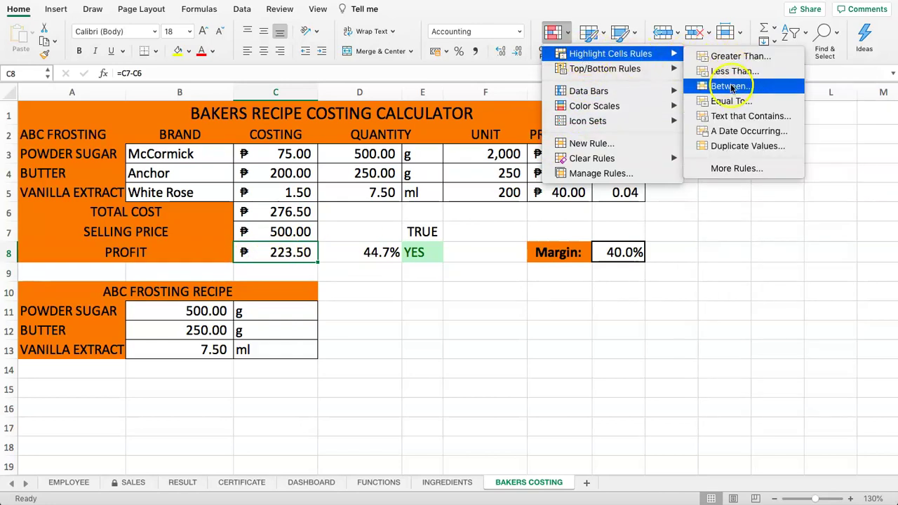
{"action": "left_click", "coordinate": [734, 103]}
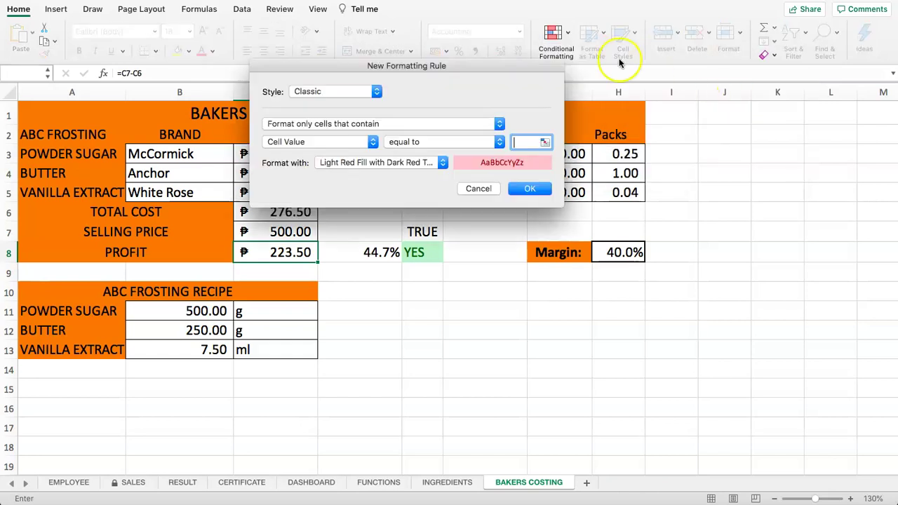
{"action": "left_click_drag", "start_coordinate": [453, 69], "coordinate": [537, 284]}
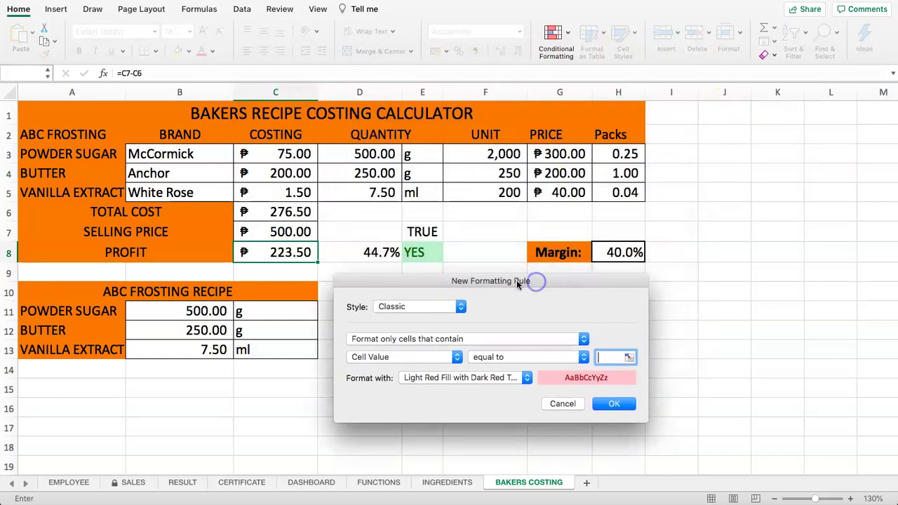
{"action": "left_click", "coordinate": [294, 252]}
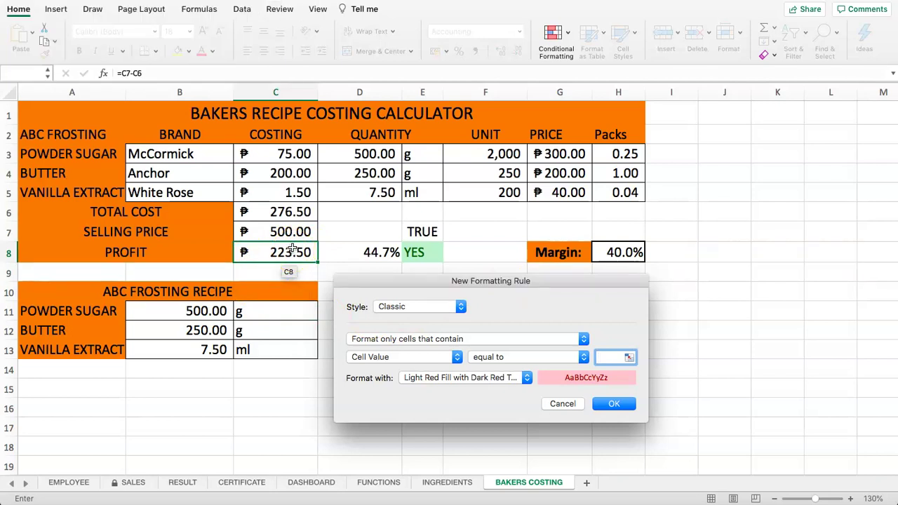
{"action": "left_click", "coordinate": [355, 252]}
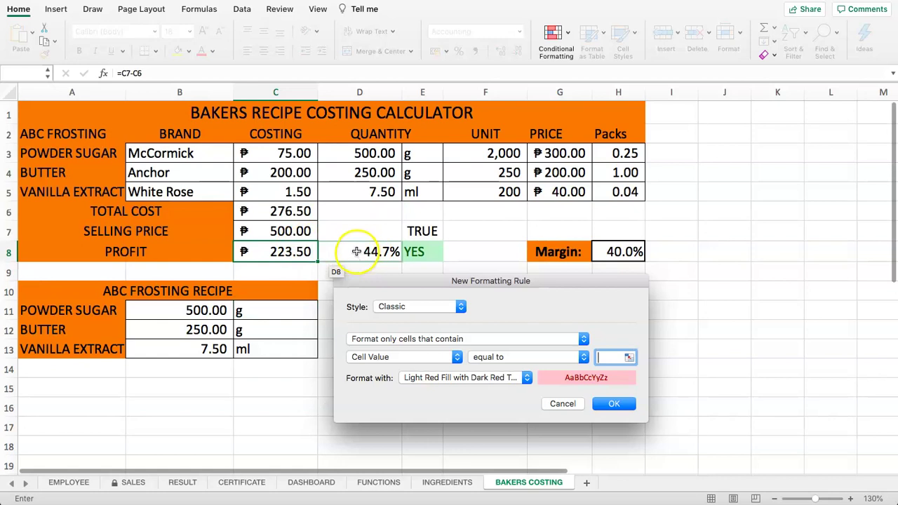
{"action": "left_click", "coordinate": [621, 257]}
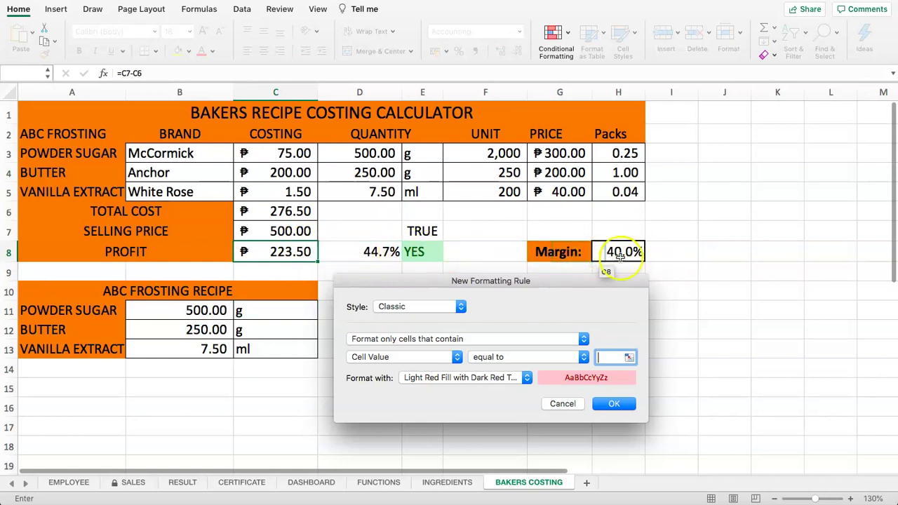
{"action": "left_click", "coordinate": [416, 340]}
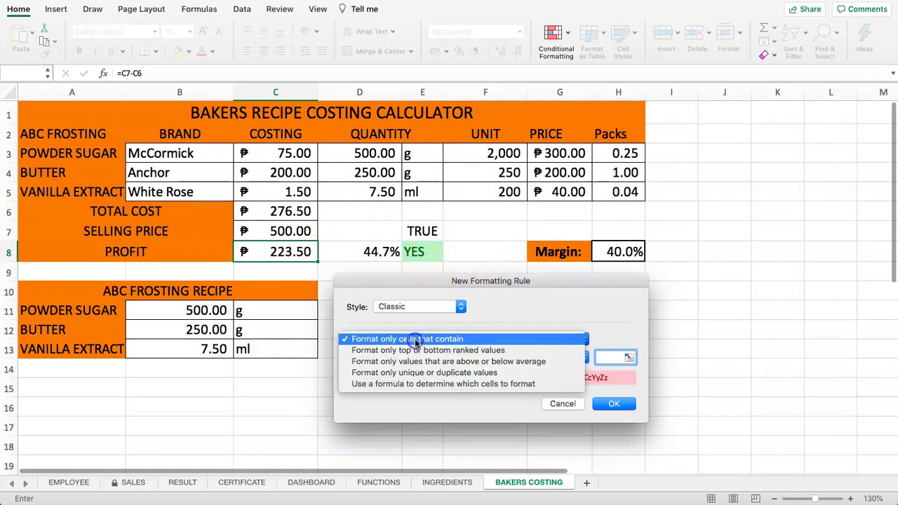
{"action": "left_click", "coordinate": [391, 385]}
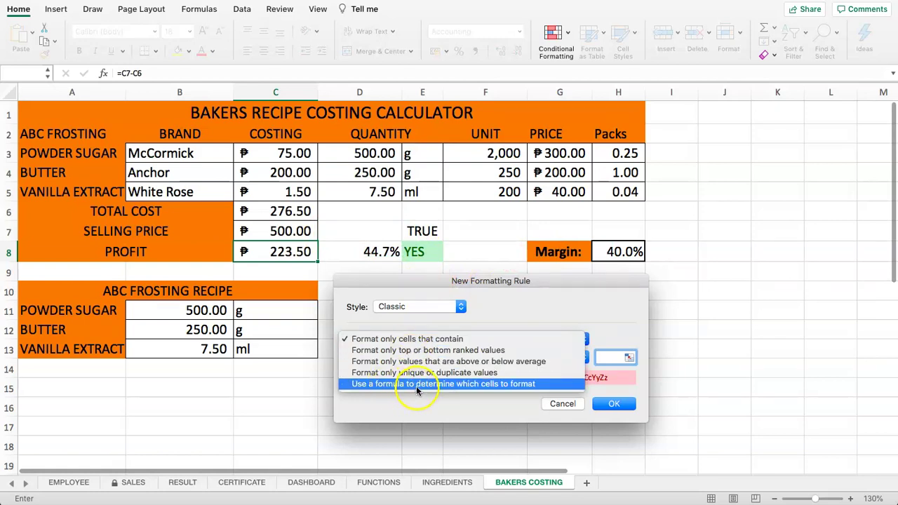
{"action": "left_click", "coordinate": [416, 387]}
Step: Enter =($C$8/$C$7)>$H$8 as the rule's formula to compare the profit margin with the target margin
{"action": "left_click", "coordinate": [407, 355]}
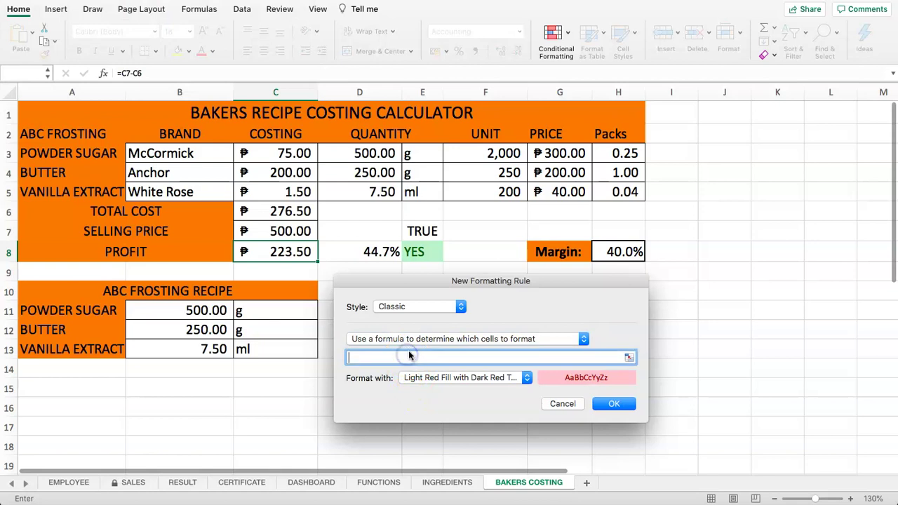
{"action": "left_click", "coordinate": [274, 254]}
{"action": "type", "text": "/"}
{"action": "left_click", "coordinate": [278, 231]}
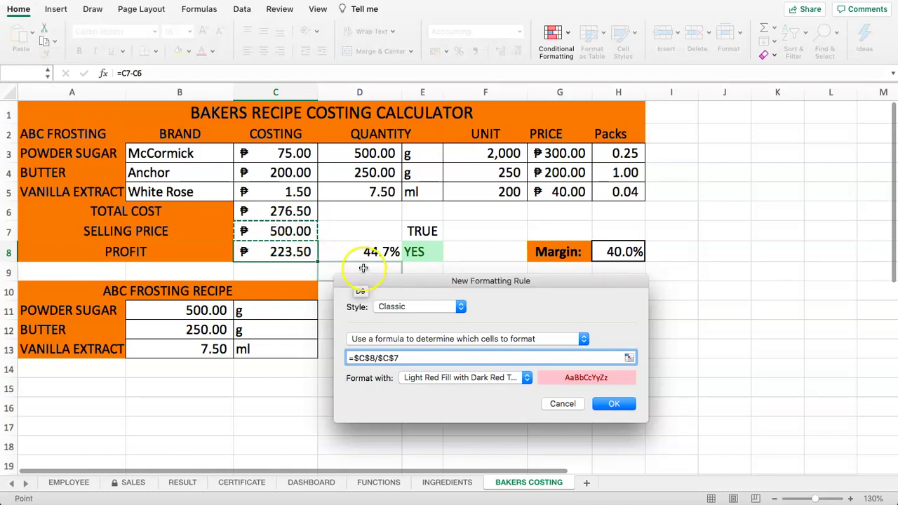
{"action": "left_click", "coordinate": [355, 358]}
{"action": "type", "text": "("}
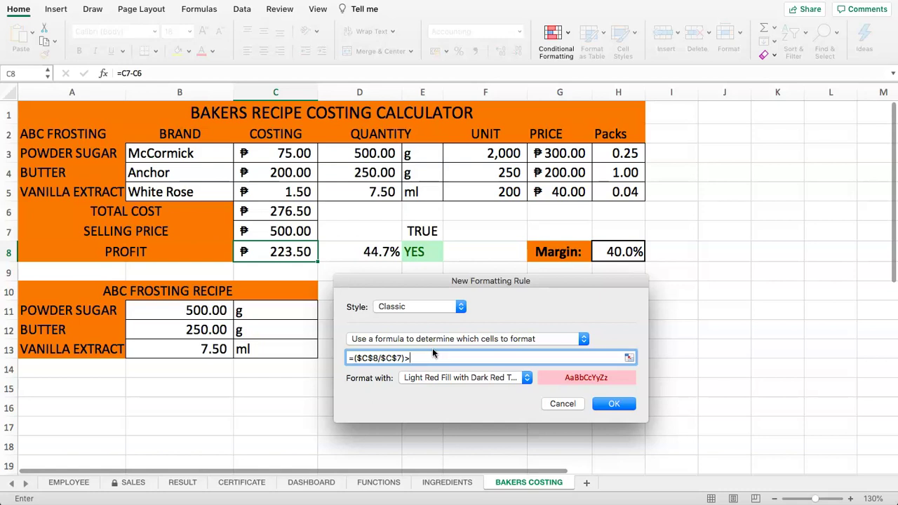
{"action": "left_click", "coordinate": [619, 251]}
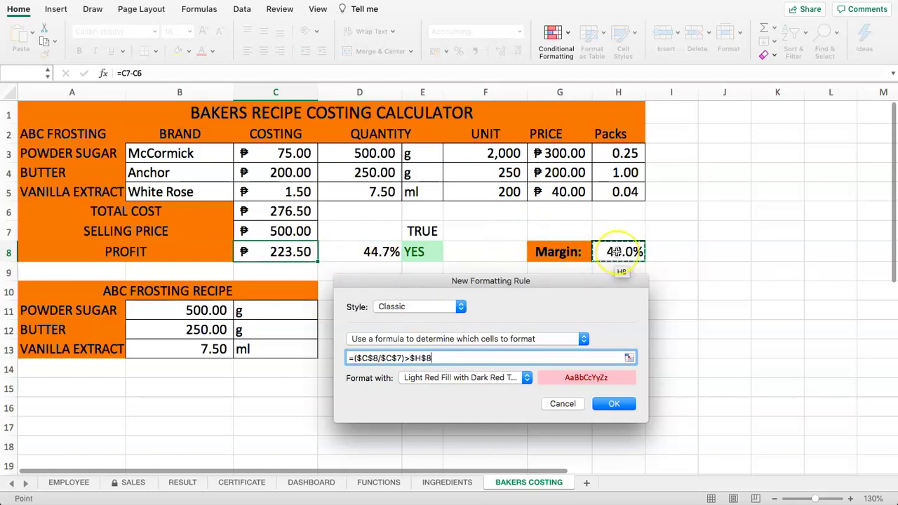
Step: Format the rule with Green Fill with Dark Green Text and apply it to the profit cell
{"action": "left_click", "coordinate": [518, 378]}
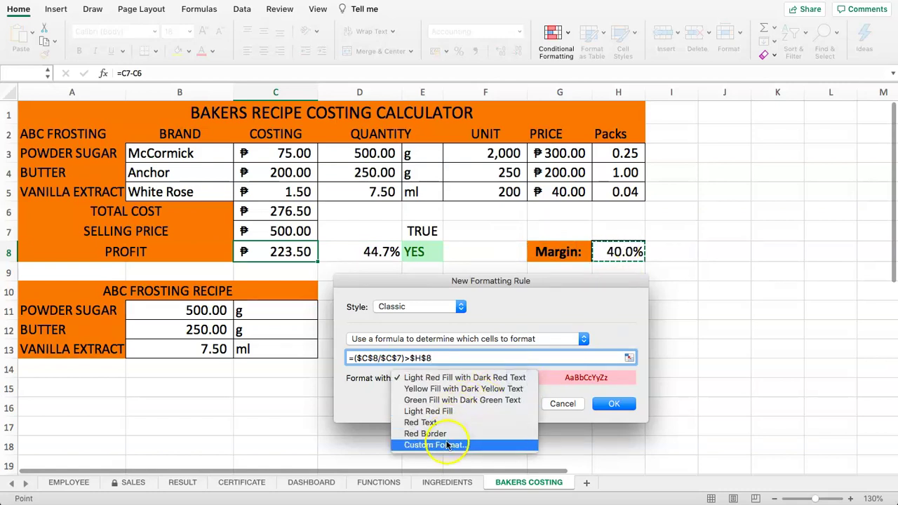
{"action": "left_click", "coordinate": [460, 400]}
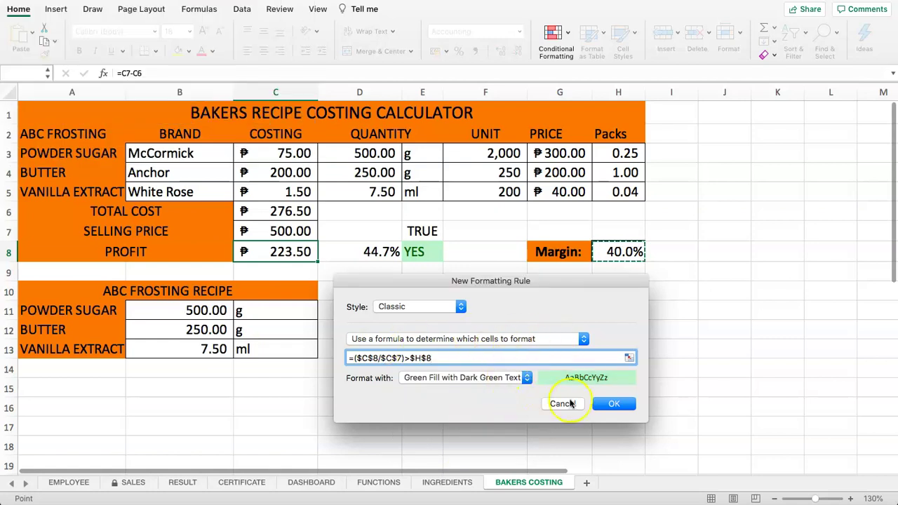
{"action": "left_click", "coordinate": [614, 404]}
{"action": "left_click", "coordinate": [397, 292]}
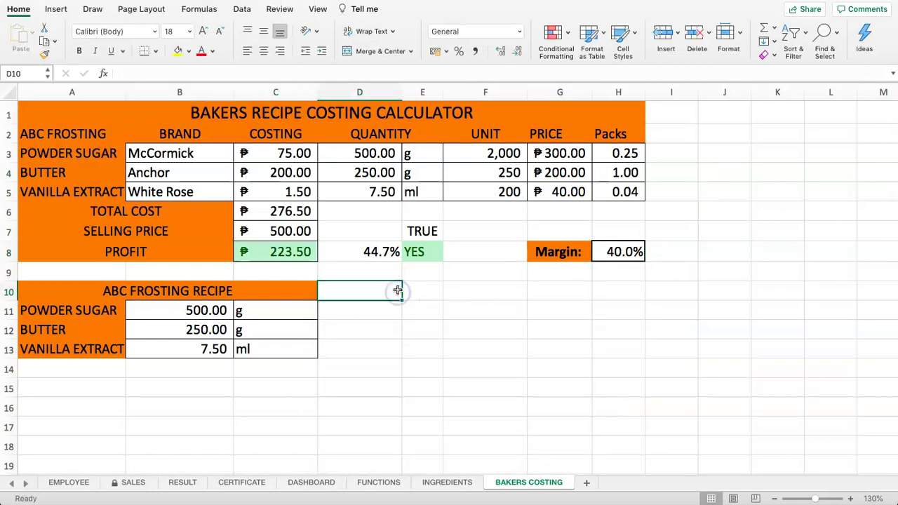
Step: Delete the margin calculation in D8 and the two margin checks in E7 and E8
{"action": "left_click", "coordinate": [303, 253]}
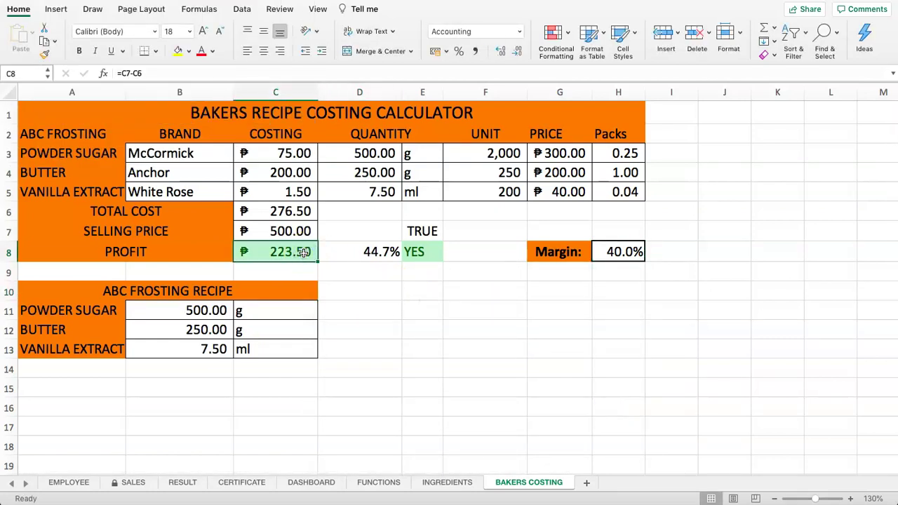
{"action": "left_click_drag", "start_coordinate": [330, 226], "coordinate": [437, 267]}
{"action": "key", "text": "Delete"}
{"action": "left_click", "coordinate": [361, 288]}
Step: Test the green profit highlight by switching the vanilla extract brand in B5 to Wilton
{"action": "left_click", "coordinate": [197, 188]}
{"action": "left_click", "coordinate": [239, 192]}
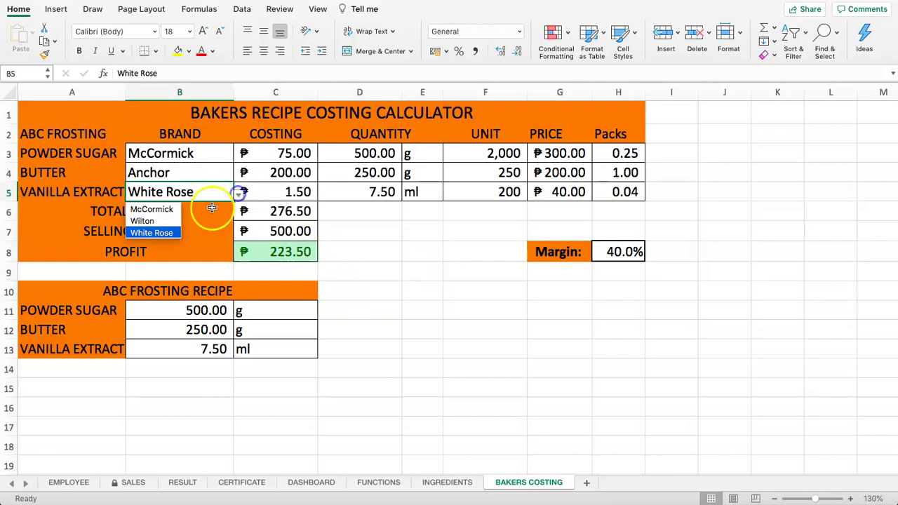
{"action": "left_click", "coordinate": [148, 220]}
Step: Start a second formula-based conditional formatting rule for the profit in C8
{"action": "left_click", "coordinate": [280, 251]}
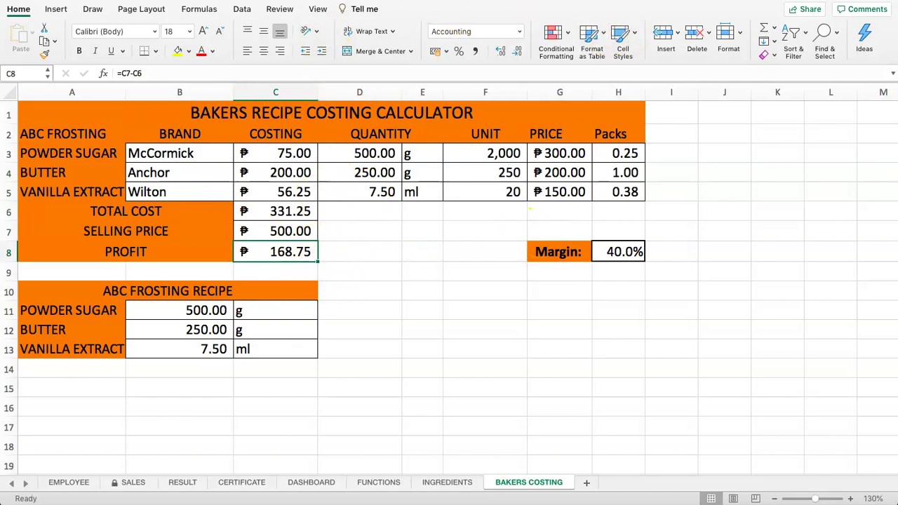
{"action": "left_click", "coordinate": [554, 41]}
{"action": "mouse_move", "coordinate": [583, 54]}
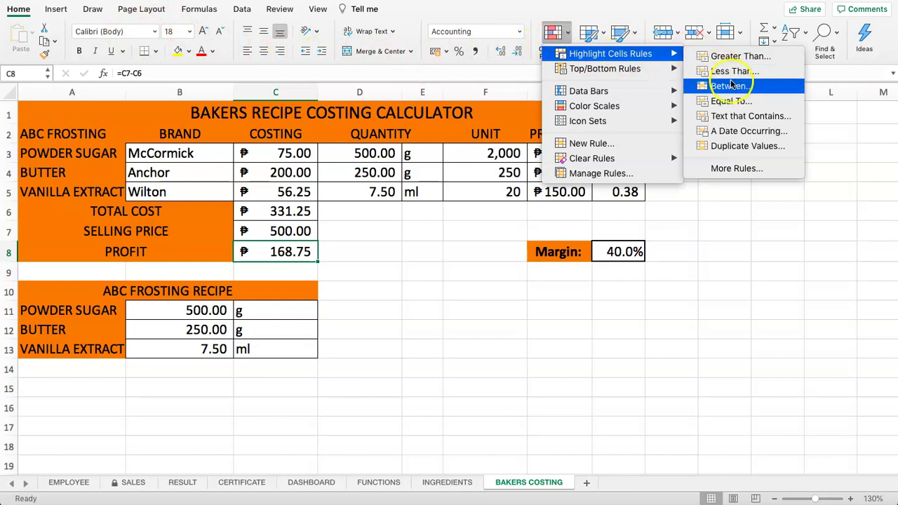
{"action": "left_click", "coordinate": [733, 102]}
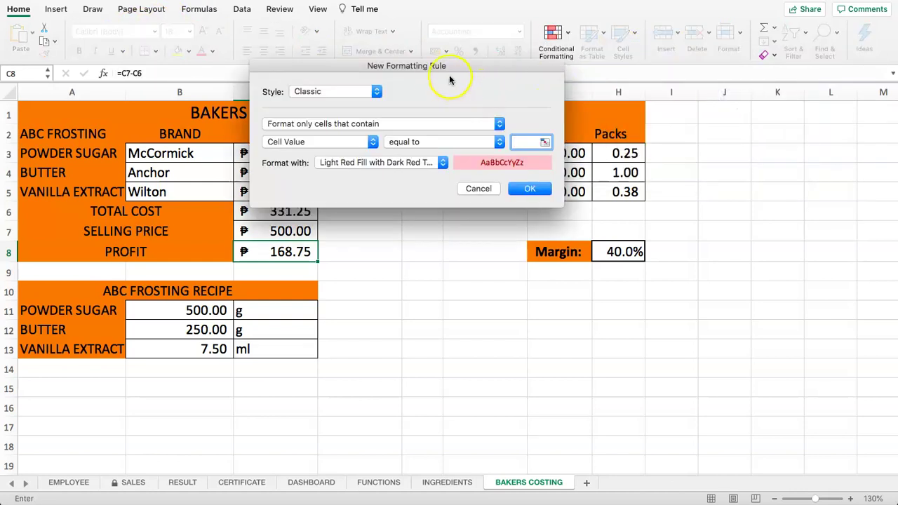
{"action": "left_click", "coordinate": [304, 129]}
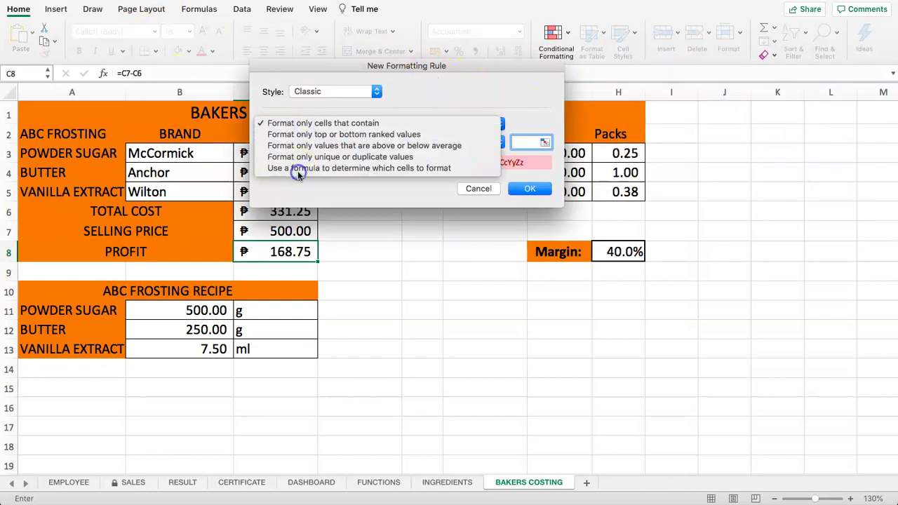
{"action": "left_click", "coordinate": [297, 171]}
{"action": "left_click", "coordinate": [364, 146]}
{"action": "left_click_drag", "start_coordinate": [419, 69], "coordinate": [501, 281]}
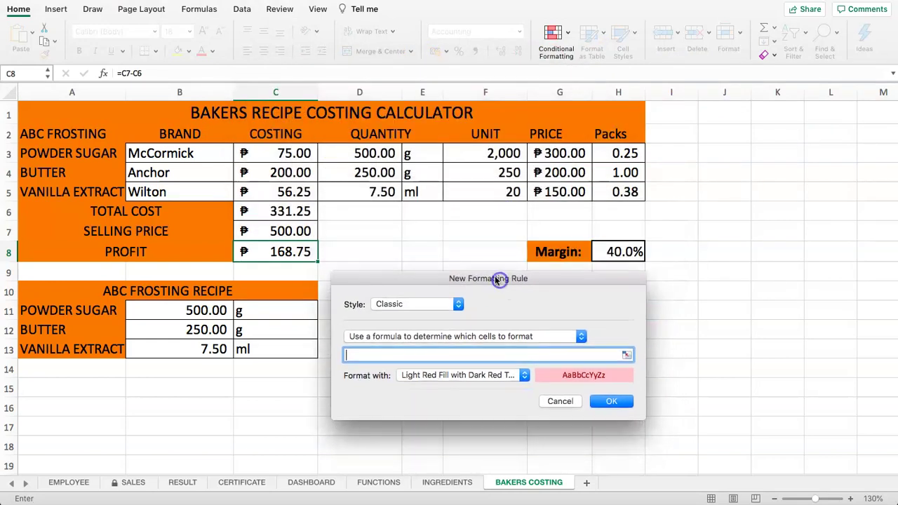
Step: Enter the formula =($C$8/$C$7)<$H$8 and apply the rule with Light Red Fill with Dark Red Text
{"action": "left_click", "coordinate": [268, 253]}
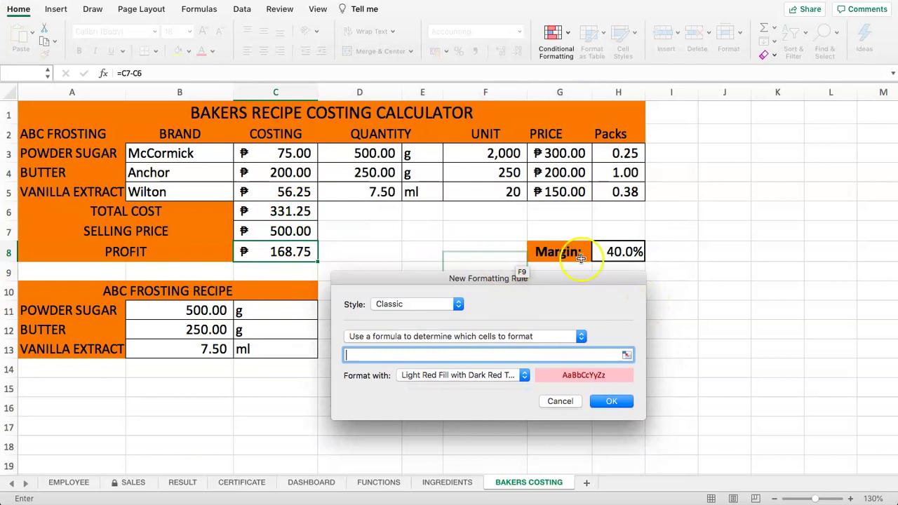
{"action": "left_click", "coordinate": [280, 250]}
{"action": "type", "text": "/"}
{"action": "left_click", "coordinate": [280, 231]}
{"action": "left_click", "coordinate": [350, 355]}
{"action": "type", "text": "("}
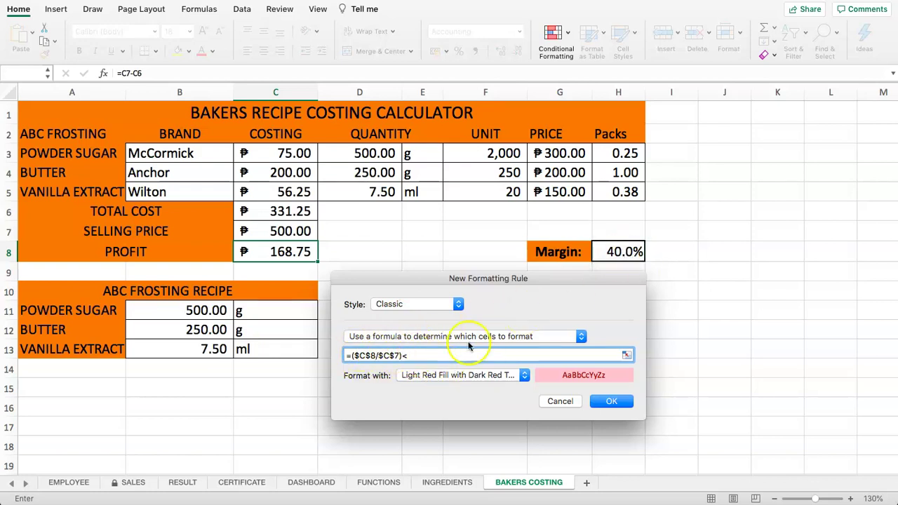
{"action": "left_click", "coordinate": [618, 260]}
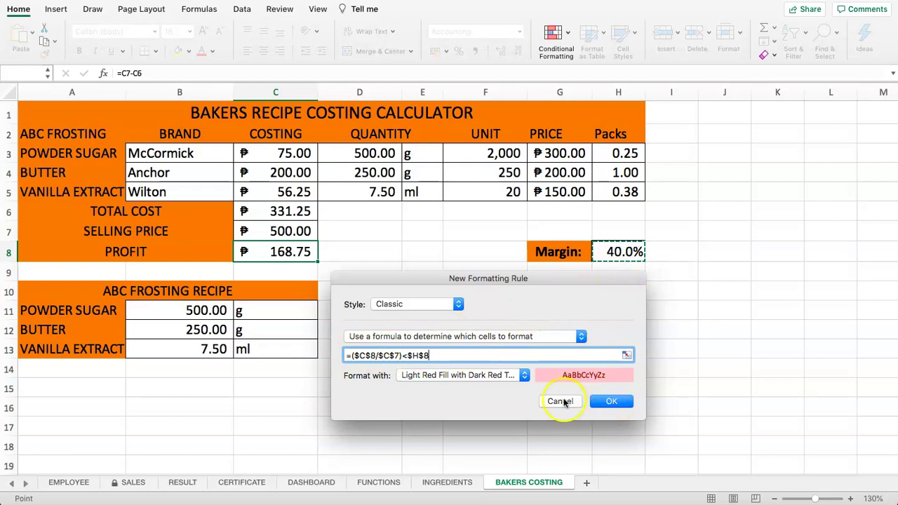
{"action": "left_click", "coordinate": [612, 401]}
{"action": "left_click", "coordinate": [393, 270]}
Step: Switch the vanilla extract brand in B5 to McCormick and check the total cost, selling price and profit
{"action": "left_click", "coordinate": [213, 181]}
{"action": "left_click", "coordinate": [201, 194]}
{"action": "left_click", "coordinate": [239, 192]}
{"action": "left_click", "coordinate": [171, 206]}
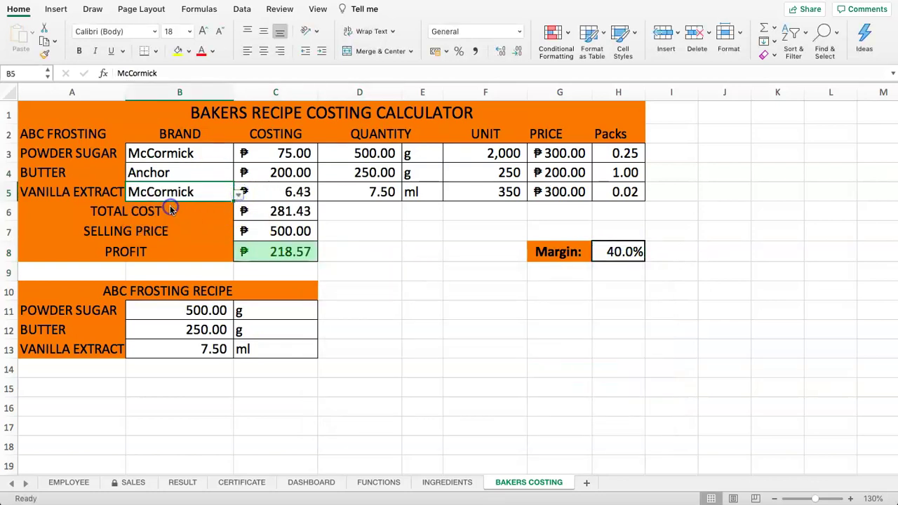
{"action": "left_click", "coordinate": [286, 251]}
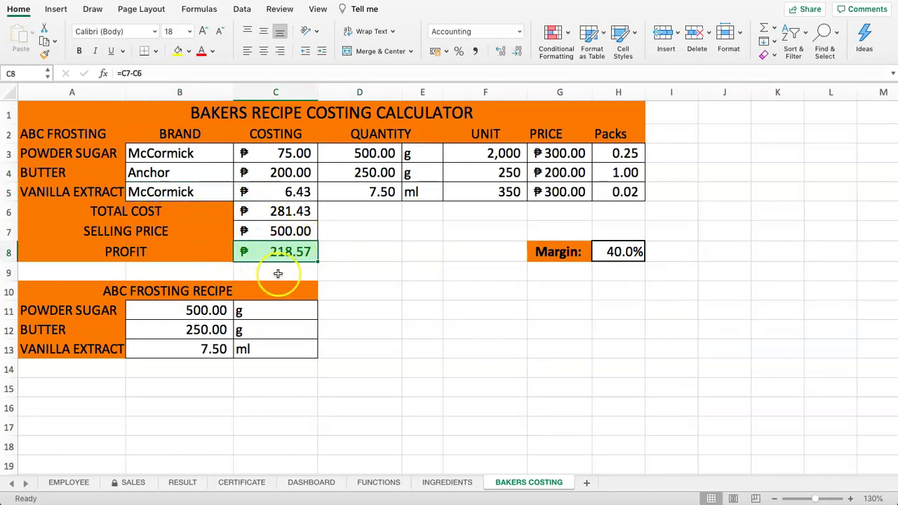
{"action": "left_click_drag", "start_coordinate": [272, 214], "coordinate": [274, 241]}
{"action": "left_click", "coordinate": [279, 239]}
{"action": "left_click", "coordinate": [295, 251]}
Step: Set the target margin in H8 to 50% to test the profit highlight
{"action": "left_click", "coordinate": [605, 252]}
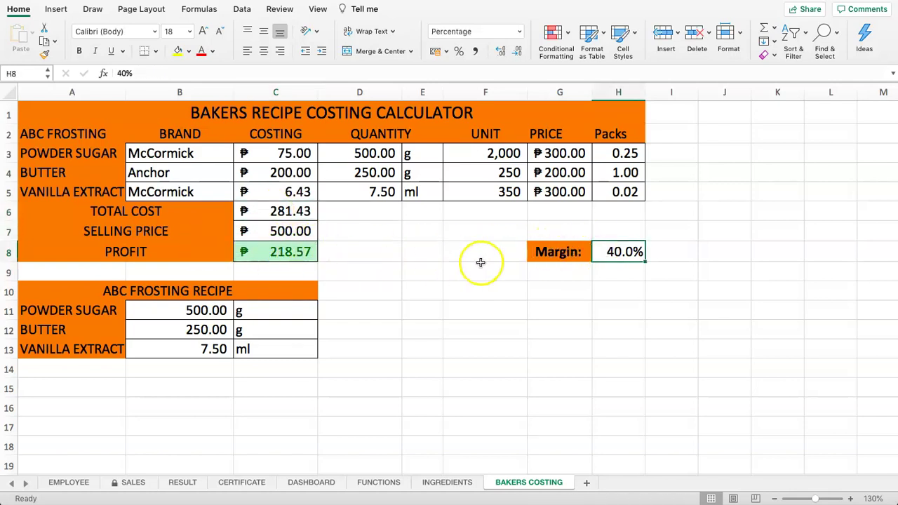
{"action": "type", "text": "50"}
{"action": "key", "text": "Return"}
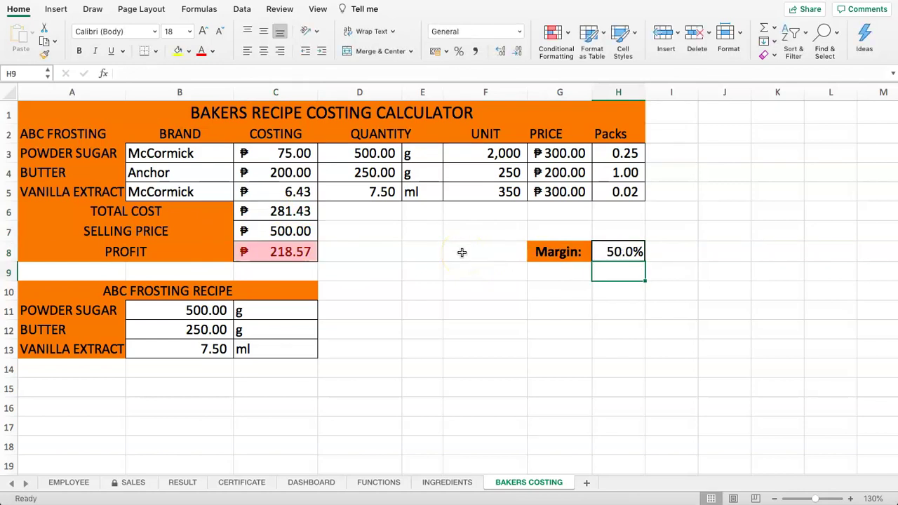
Step: Calculate the profit margin in D8 with =C8/C7 and compare it with the target margin in H8
{"action": "left_click", "coordinate": [364, 251]}
{"action": "type", "text": "="}
{"action": "left_click", "coordinate": [274, 250]}
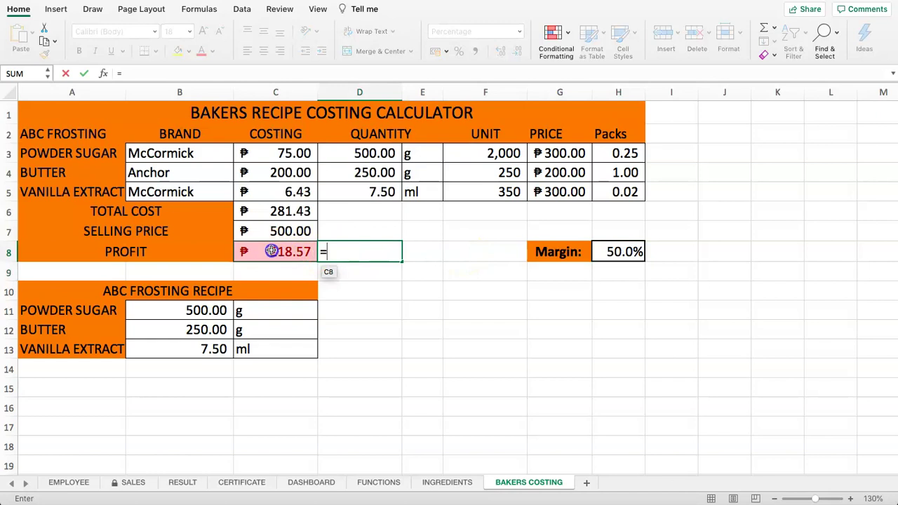
{"action": "type", "text": "/"}
{"action": "left_click", "coordinate": [268, 233]}
{"action": "key", "text": "Return"}
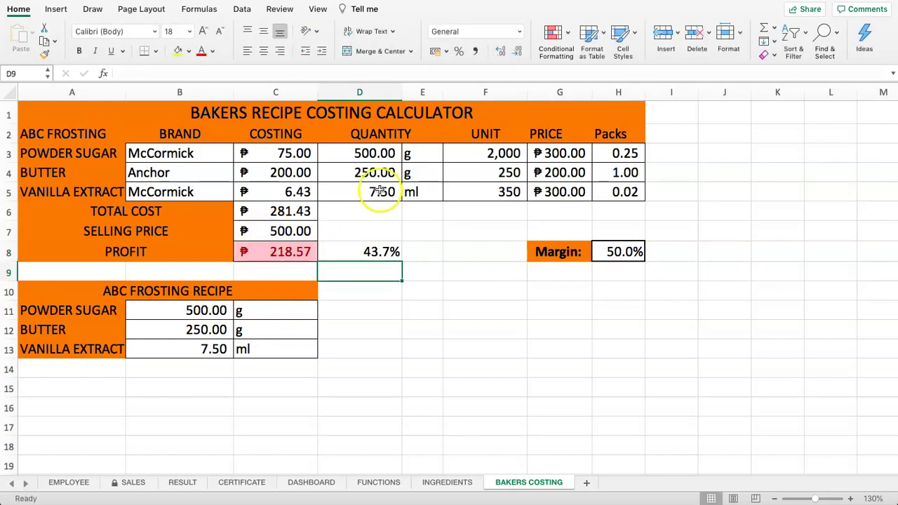
{"action": "left_click", "coordinate": [611, 253]}
{"action": "left_click", "coordinate": [387, 253]}
{"action": "left_click", "coordinate": [614, 234]}
{"action": "left_click", "coordinate": [617, 251]}
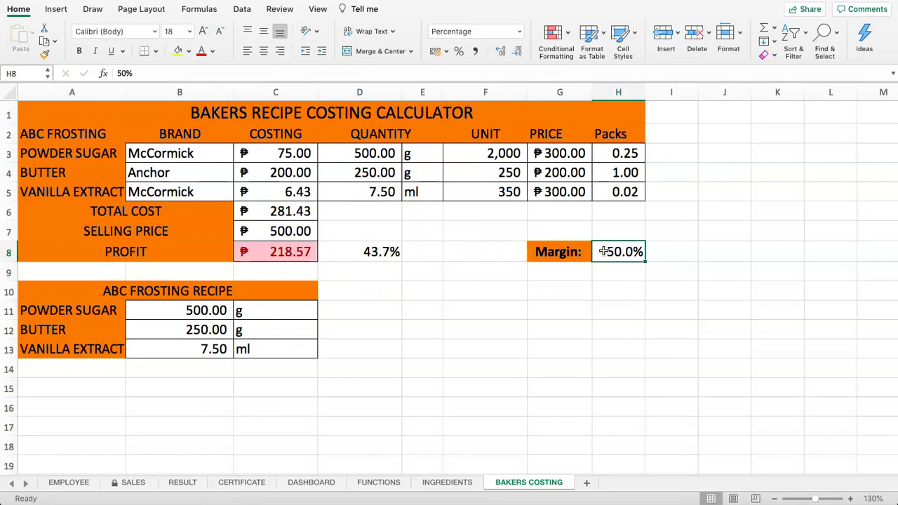
Step: Switch the vanilla extract brand in B5 to White Rose
{"action": "left_click", "coordinate": [360, 254]}
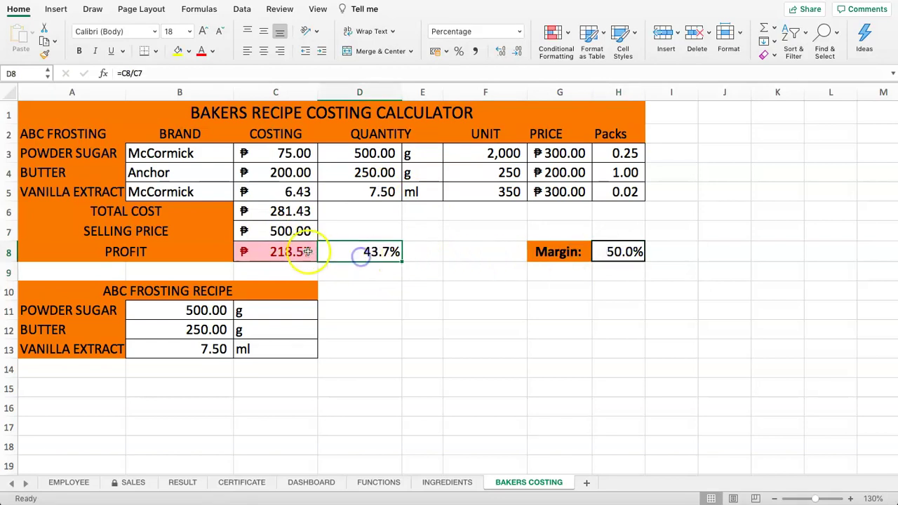
{"action": "left_click", "coordinate": [202, 152]}
{"action": "left_click", "coordinate": [214, 192]}
{"action": "left_click", "coordinate": [240, 197]}
{"action": "left_click", "coordinate": [172, 233]}
{"action": "left_click", "coordinate": [208, 173]}
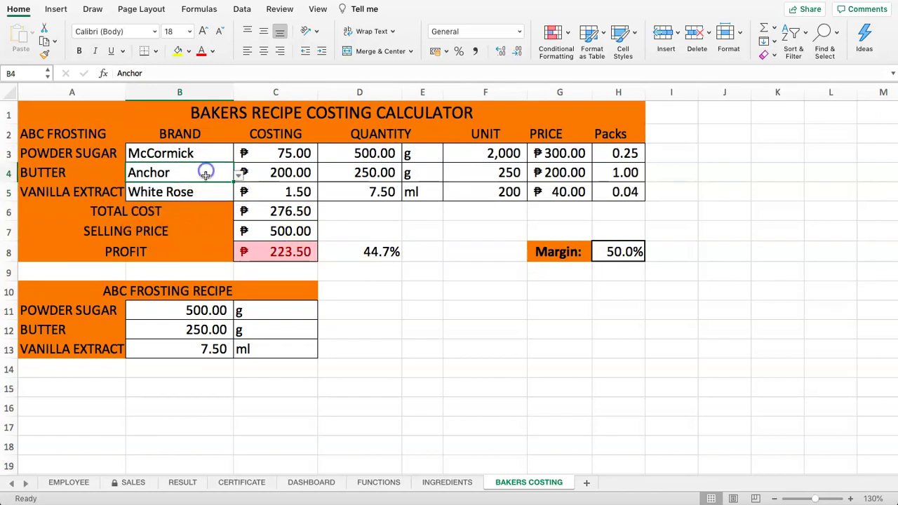
Step: Change the powder sugar brand in B3 to Magnolia and the butter brand in B4 to Buttercup
{"action": "left_click", "coordinate": [225, 153]}
{"action": "left_click", "coordinate": [239, 154]}
{"action": "left_click", "coordinate": [141, 177]}
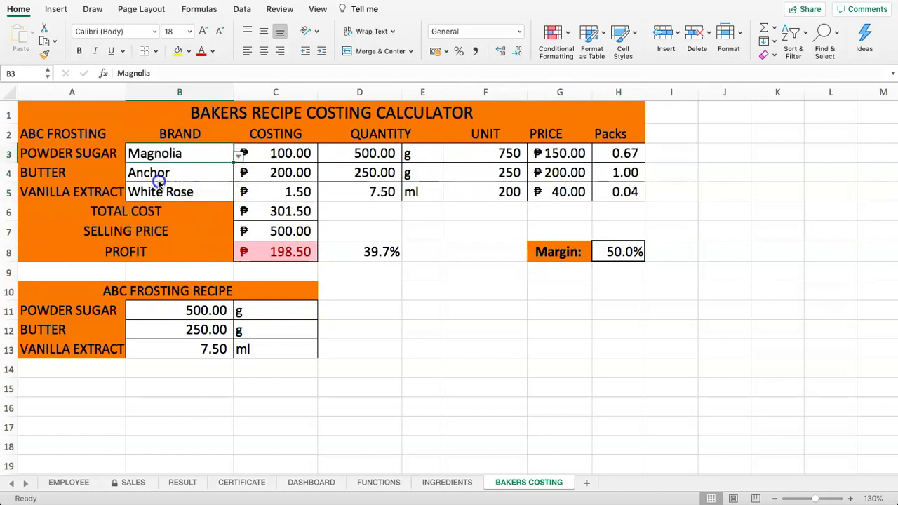
{"action": "left_click", "coordinate": [199, 176]}
{"action": "left_click", "coordinate": [238, 173]}
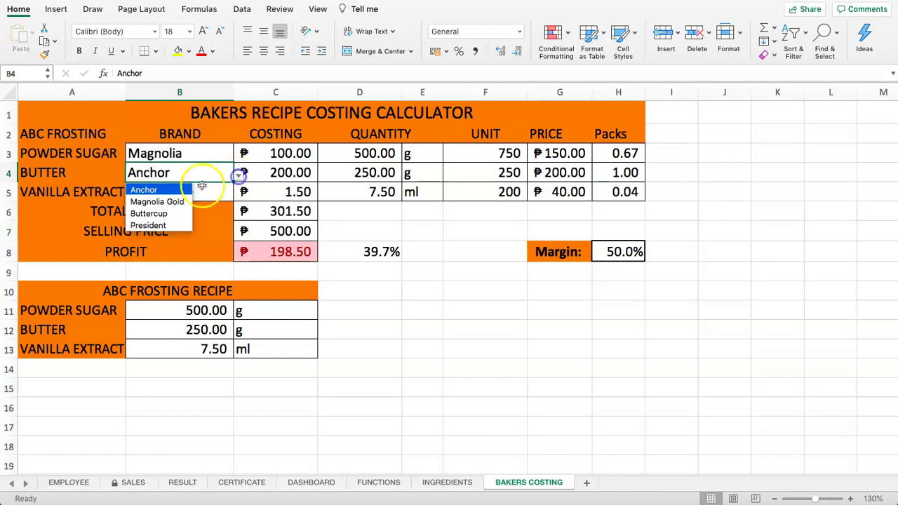
{"action": "left_click", "coordinate": [171, 219]}
{"action": "left_click", "coordinate": [376, 231]}
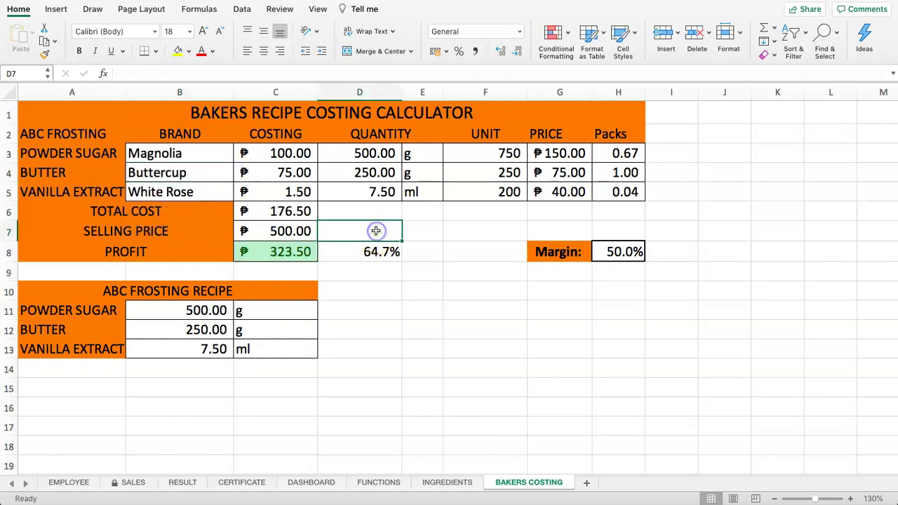
Step: Examine the total cost, profit in C8 and margin in D8 for the chosen ingredient brands
{"action": "left_click_drag", "start_coordinate": [252, 167], "coordinate": [360, 260]}
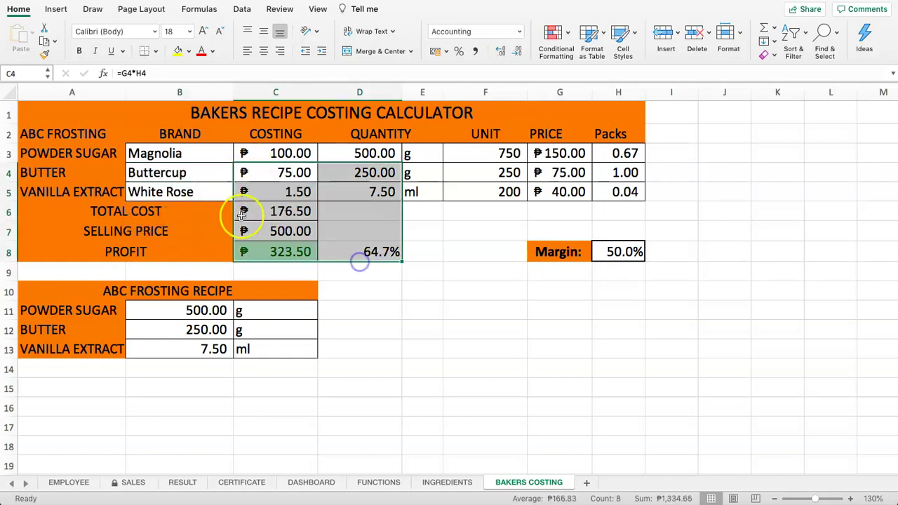
{"action": "left_click", "coordinate": [286, 210]}
{"action": "left_click", "coordinate": [285, 257]}
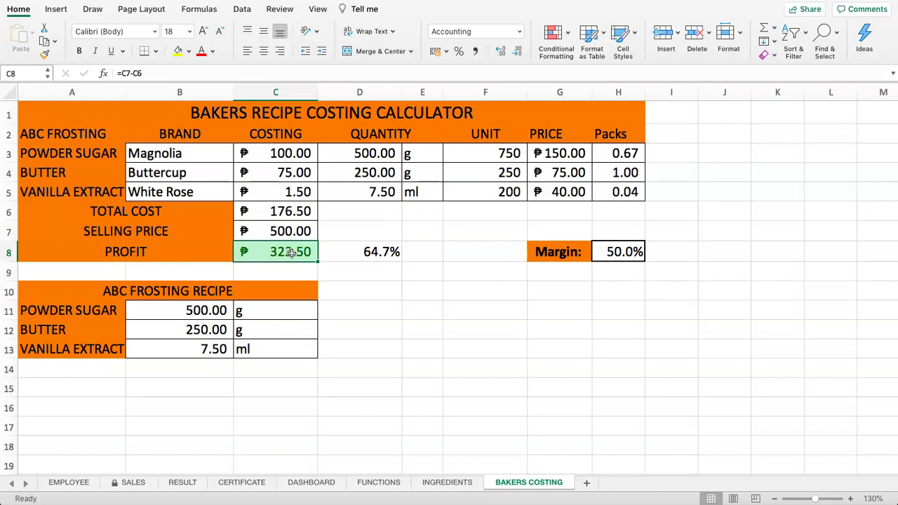
{"action": "left_click", "coordinate": [392, 257]}
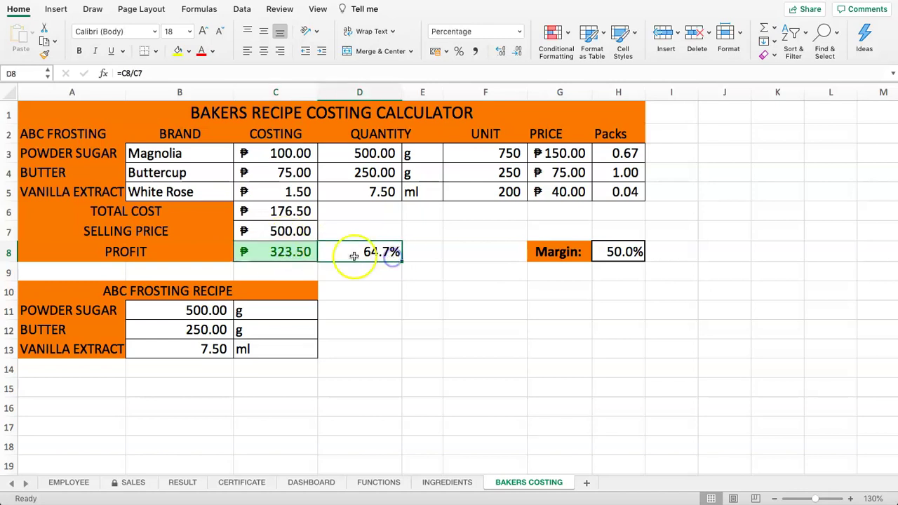
{"action": "left_click", "coordinate": [415, 289]}
{"action": "left_click", "coordinate": [270, 248]}
{"action": "left_click", "coordinate": [343, 250]}
{"action": "left_click", "coordinate": [257, 224]}
{"action": "left_click", "coordinate": [199, 175]}
{"action": "left_click", "coordinate": [209, 192]}
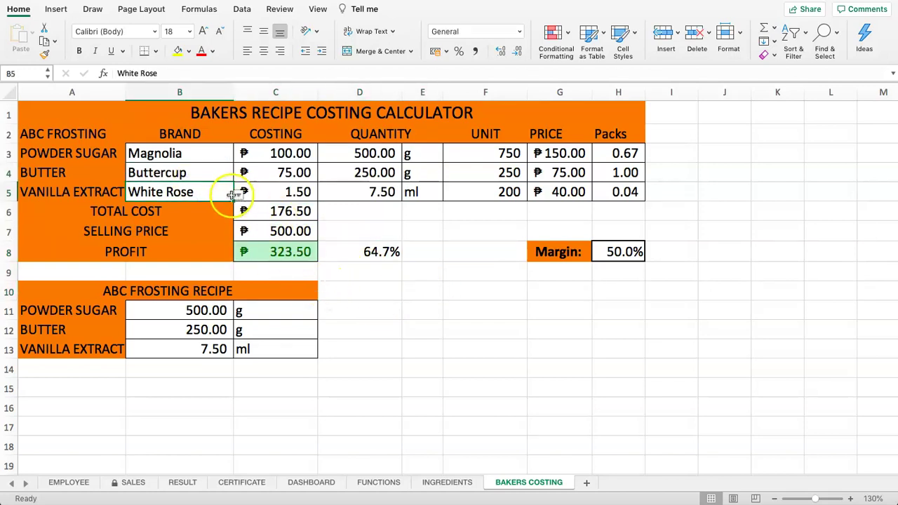
Step: Enter sample unit profits of 250 in E10 and 300 in E11 beside the recipe table
{"action": "left_click", "coordinate": [428, 292]}
{"action": "type", "text": "30"}
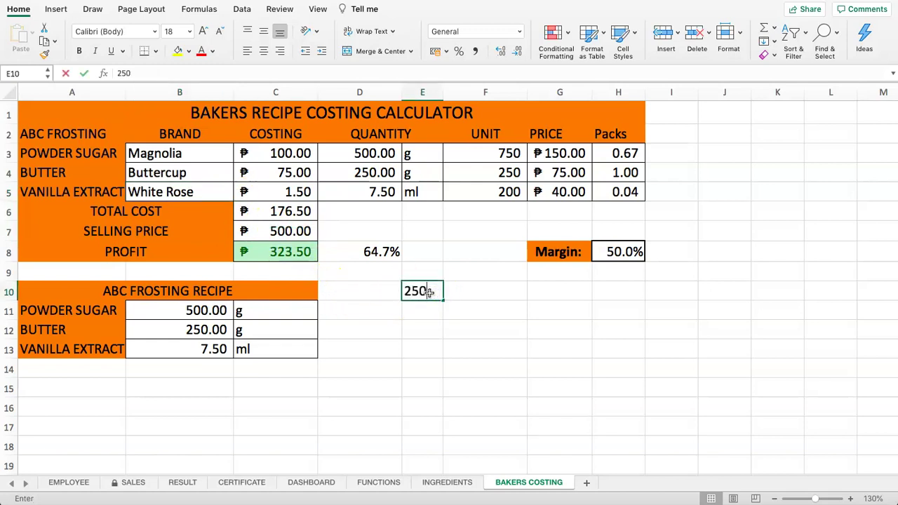
{"action": "key", "text": "Return"}
{"action": "type", "text": "300"}
{"action": "key", "text": "Return"}
{"action": "left_click", "coordinate": [421, 307]}
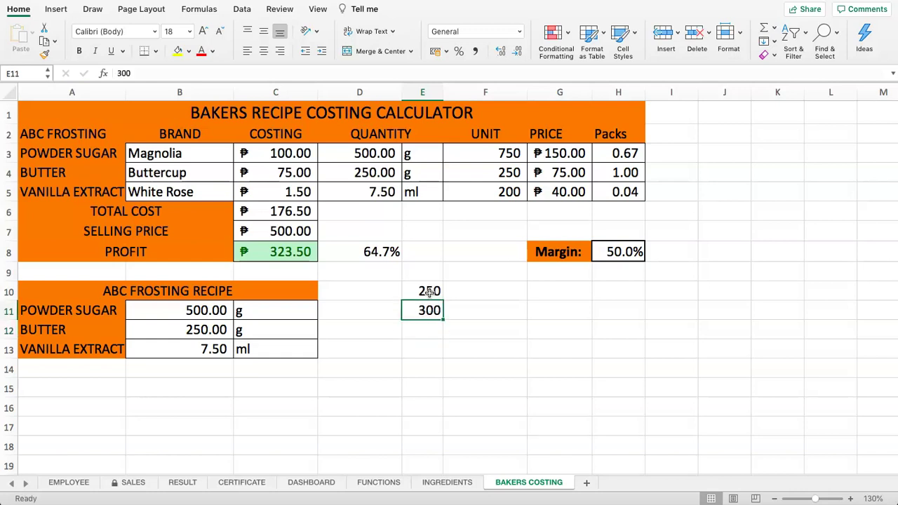
{"action": "left_click", "coordinate": [425, 290]}
{"action": "left_click", "coordinate": [427, 309]}
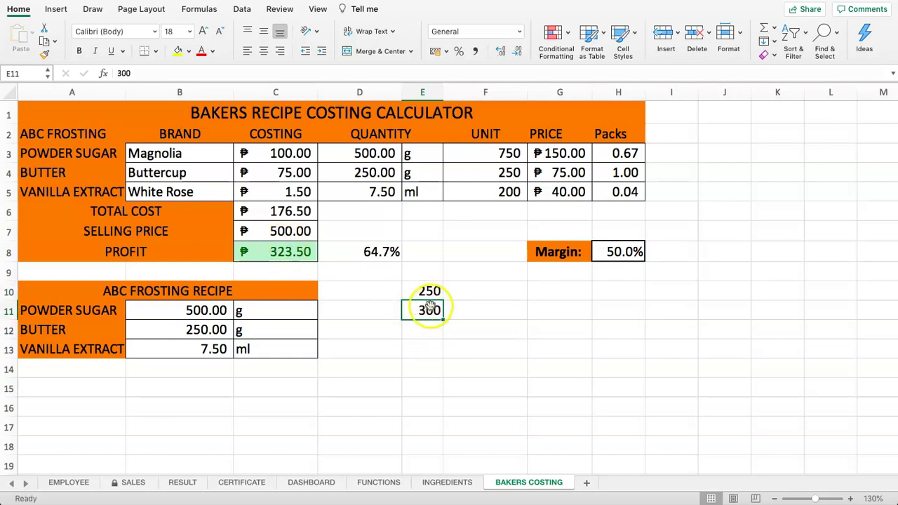
{"action": "left_click", "coordinate": [427, 311]}
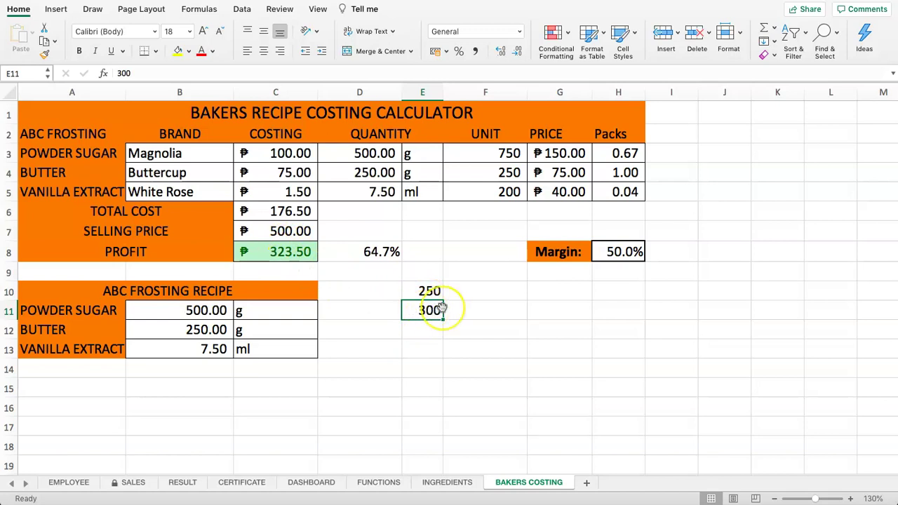
{"action": "left_click", "coordinate": [424, 328]}
Step: Enter a sample quantity of 10000 in both D10 and D11
{"action": "left_click", "coordinate": [374, 294]}
{"action": "type", "text": "1000"}
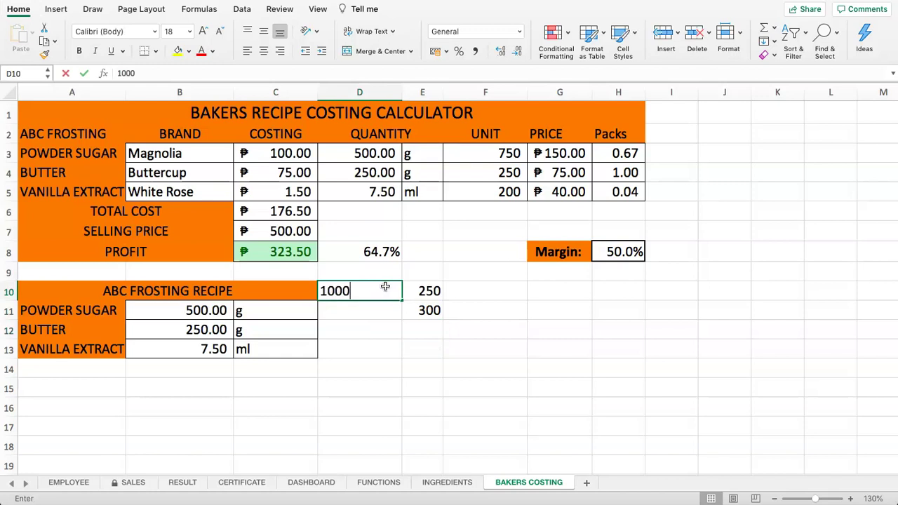
{"action": "key", "text": "Return"}
{"action": "left_click", "coordinate": [385, 287]}
{"action": "double_click", "coordinate": [385, 288]}
{"action": "type", "text": "0"}
{"action": "key", "text": "Return"}
{"action": "type", "text": "10000"}
{"action": "key", "text": "Return"}
Step: Calculate the sample total in F10 with =D10*E10 and fill the formula down to F11
{"action": "left_click", "coordinate": [449, 290]}
{"action": "type", "text": "="}
{"action": "left_click", "coordinate": [382, 292]}
{"action": "type", "text": "*"}
{"action": "left_click", "coordinate": [417, 288]}
{"action": "key", "text": "Return"}
{"action": "left_click", "coordinate": [517, 294]}
{"action": "left_click_drag", "start_coordinate": [526, 300], "coordinate": [497, 311]}
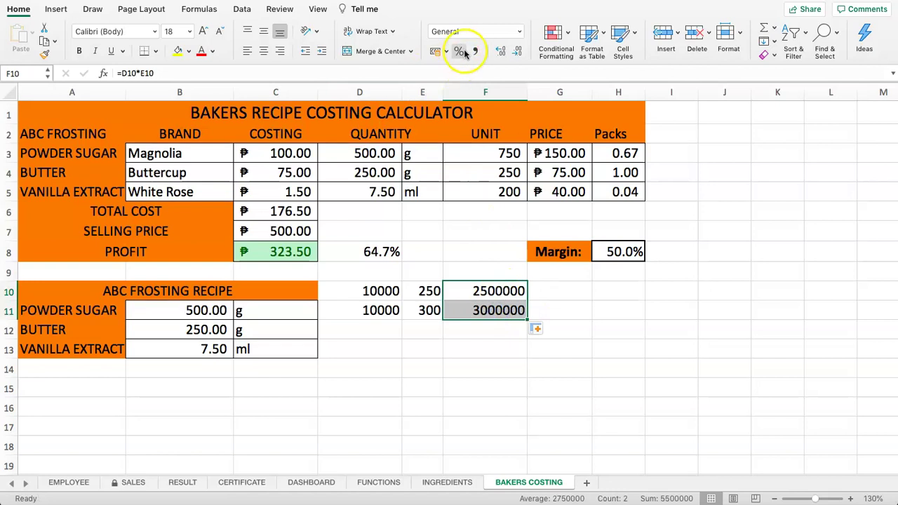
Step: Apply the peso accounting format to F10:F11 and fit column F to its contents
{"action": "left_click", "coordinate": [434, 54]}
{"action": "left_click", "coordinate": [566, 290]}
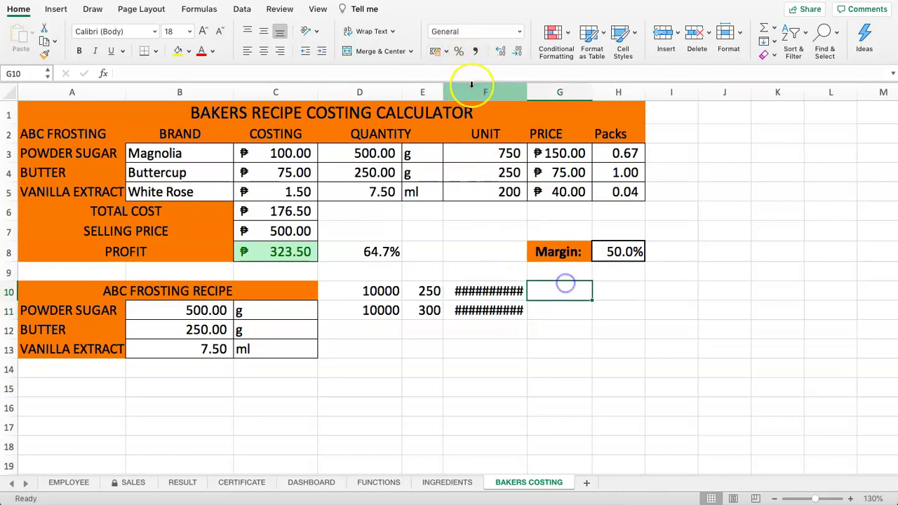
{"action": "double_click", "coordinate": [528, 92]}
{"action": "left_click_drag", "start_coordinate": [531, 297], "coordinate": [525, 311]}
Step: Set the sample unit profit in E10 to 50, clear E11, and review the sample rows
{"action": "left_click", "coordinate": [410, 311]}
{"action": "left_click", "coordinate": [397, 295]}
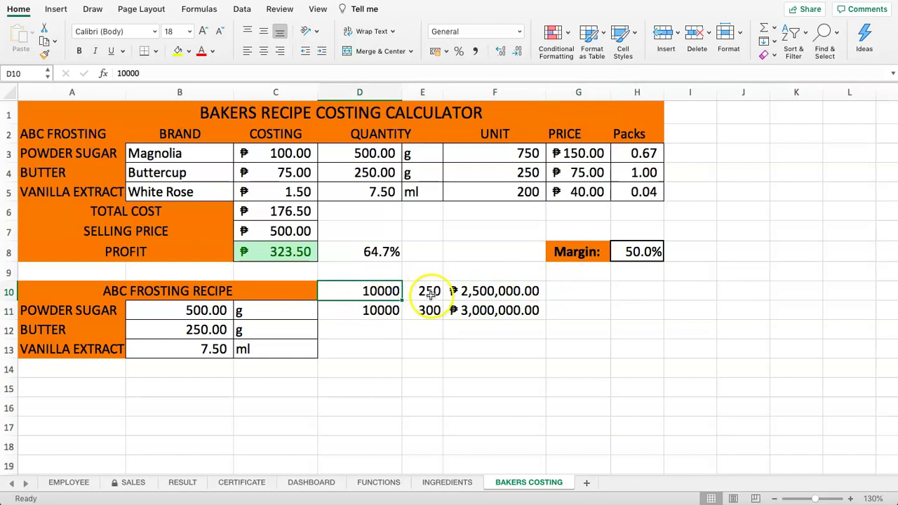
{"action": "left_click", "coordinate": [431, 295]}
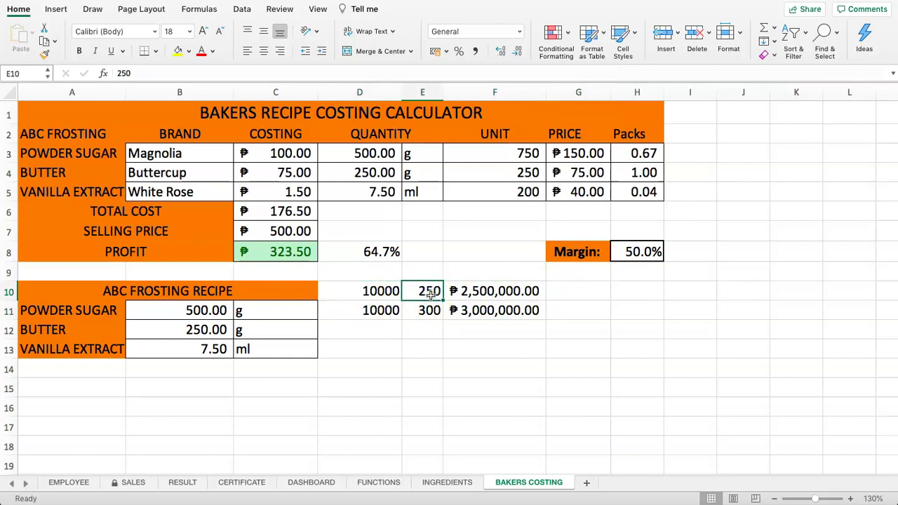
{"action": "type", "text": "50"}
{"action": "key", "text": "Return"}
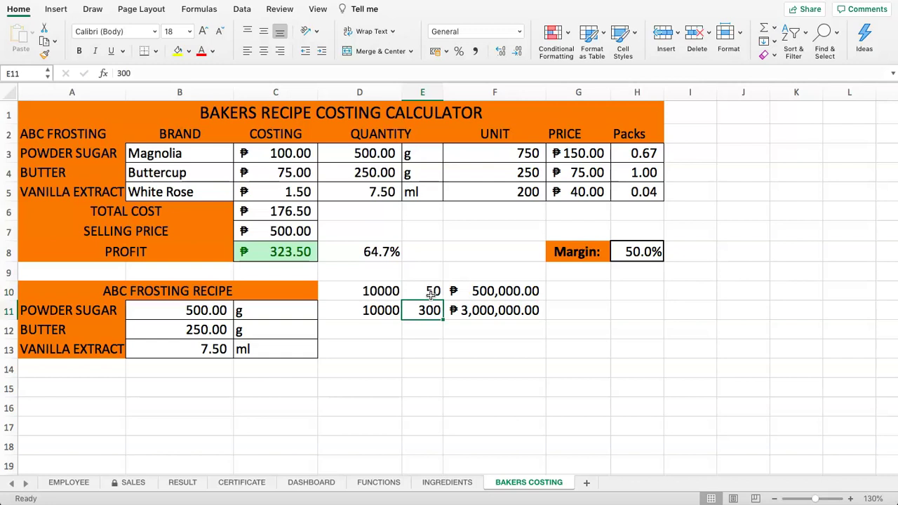
{"action": "key", "text": "Delete"}
{"action": "left_click", "coordinate": [498, 289]}
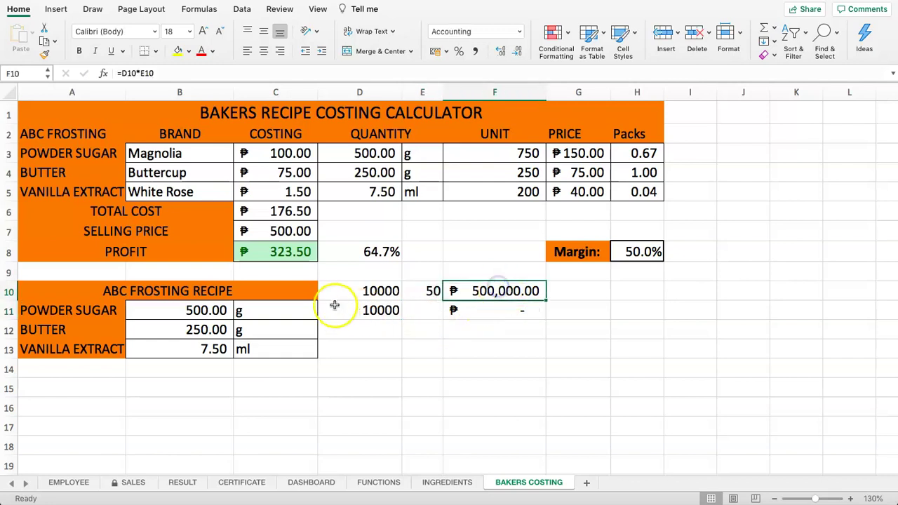
{"action": "left_click_drag", "start_coordinate": [341, 292], "coordinate": [522, 291]}
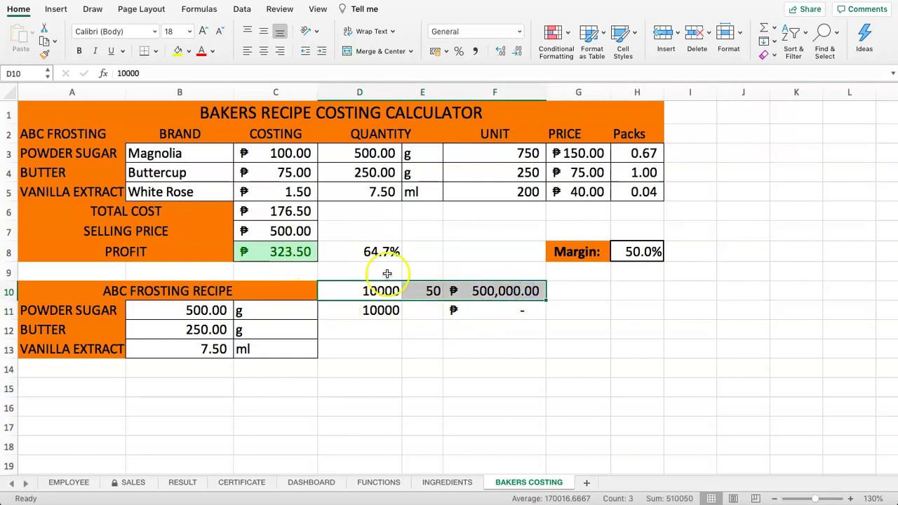
{"action": "left_click", "coordinate": [285, 252]}
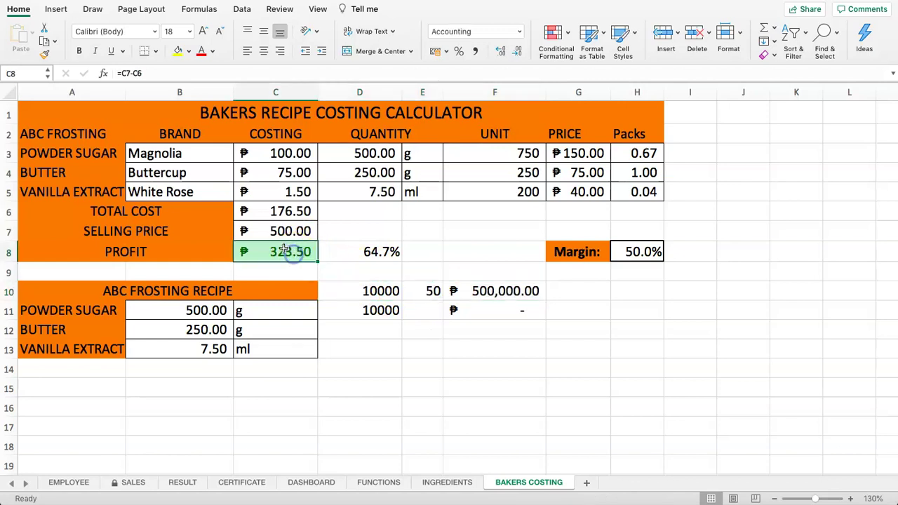
{"action": "left_click_drag", "start_coordinate": [451, 292], "coordinate": [449, 309]}
{"action": "left_click_drag", "start_coordinate": [374, 295], "coordinate": [490, 309]}
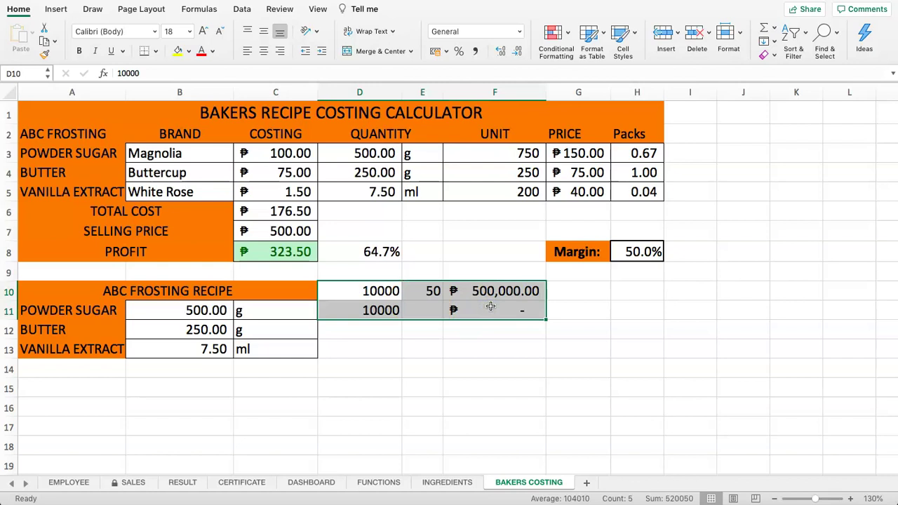
Step: Switch the butter brand in B4 to President and check the profit in C8 and margin in D8
{"action": "left_click", "coordinate": [289, 251]}
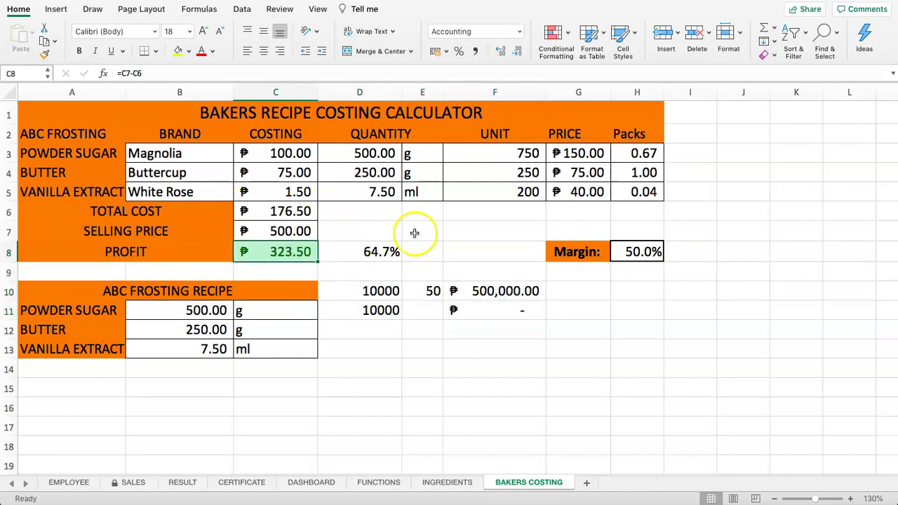
{"action": "left_click", "coordinate": [206, 176]}
{"action": "left_click", "coordinate": [238, 174]}
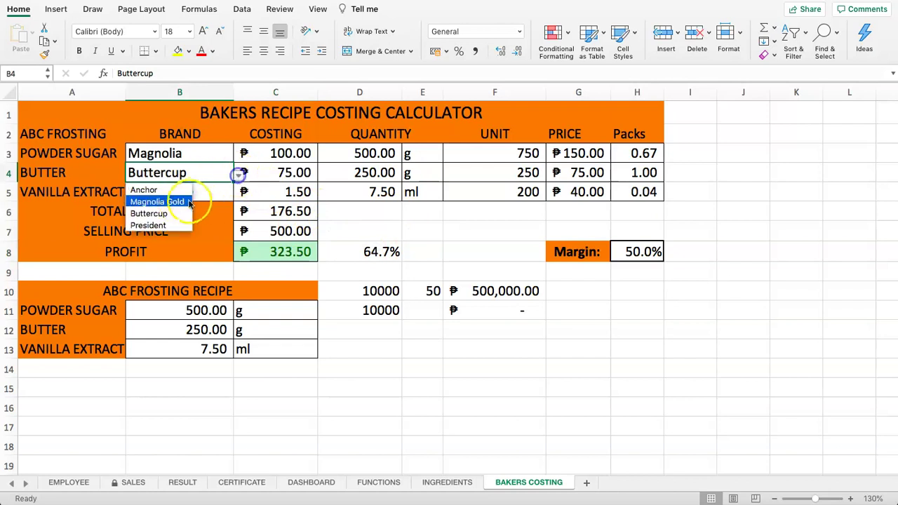
{"action": "left_click", "coordinate": [148, 226]}
{"action": "left_click", "coordinate": [291, 252]}
{"action": "left_click", "coordinate": [359, 253]}
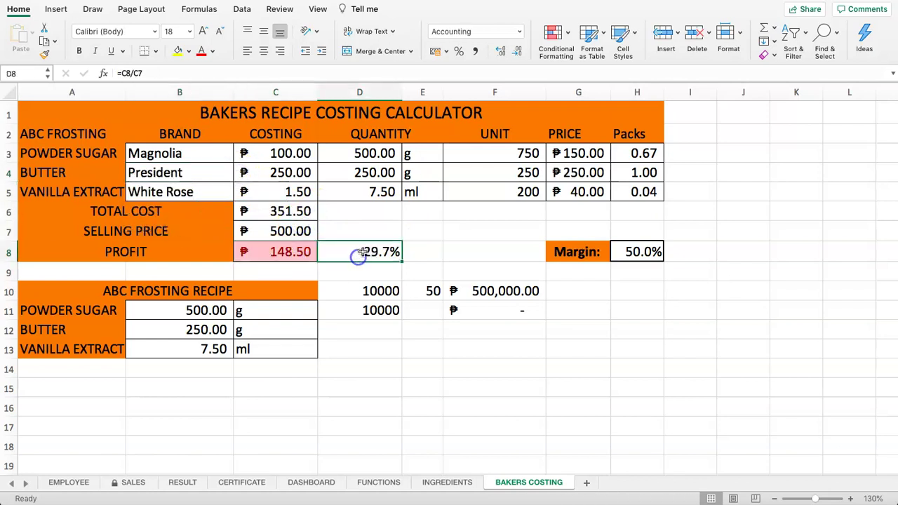
Step: Clear the sample calculation in D10:F11
{"action": "left_click_drag", "start_coordinate": [381, 290], "coordinate": [517, 315]}
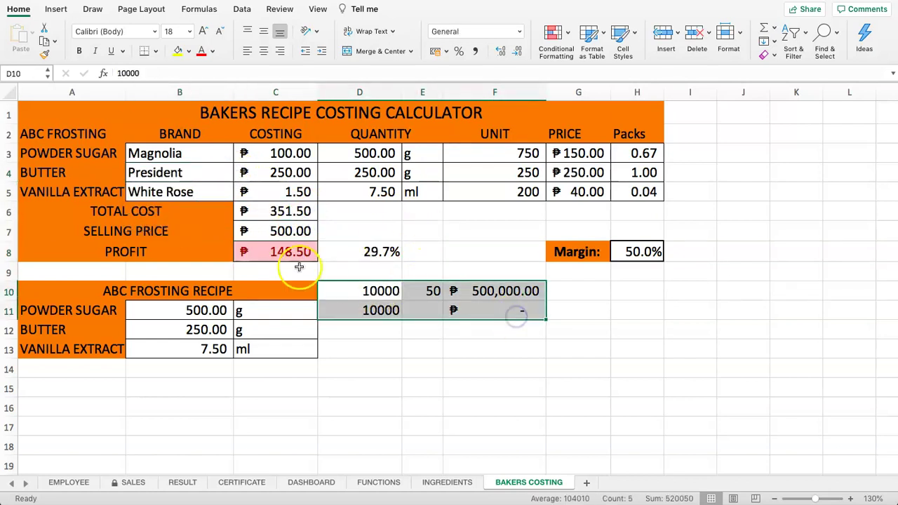
{"action": "key", "text": "Delete"}
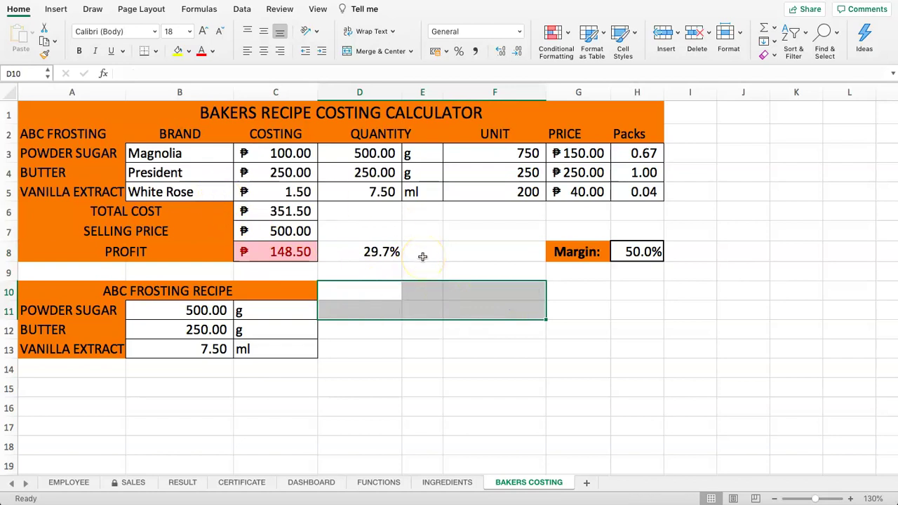
{"action": "left_click", "coordinate": [374, 279]}
{"action": "left_click_drag", "start_coordinate": [344, 263], "coordinate": [341, 260]}
{"action": "left_click", "coordinate": [347, 253]}
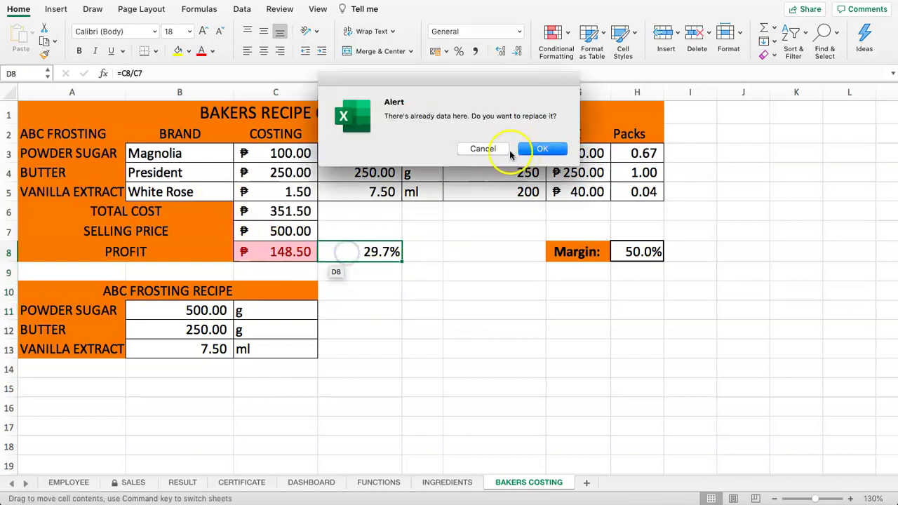
{"action": "left_click", "coordinate": [483, 149]}
{"action": "left_click", "coordinate": [341, 252]}
{"action": "left_click_drag", "start_coordinate": [252, 231], "coordinate": [365, 251]}
Step: Enter a sample sales quantity of 1000 in E10
{"action": "left_click", "coordinate": [405, 309]}
{"action": "left_click", "coordinate": [405, 294]}
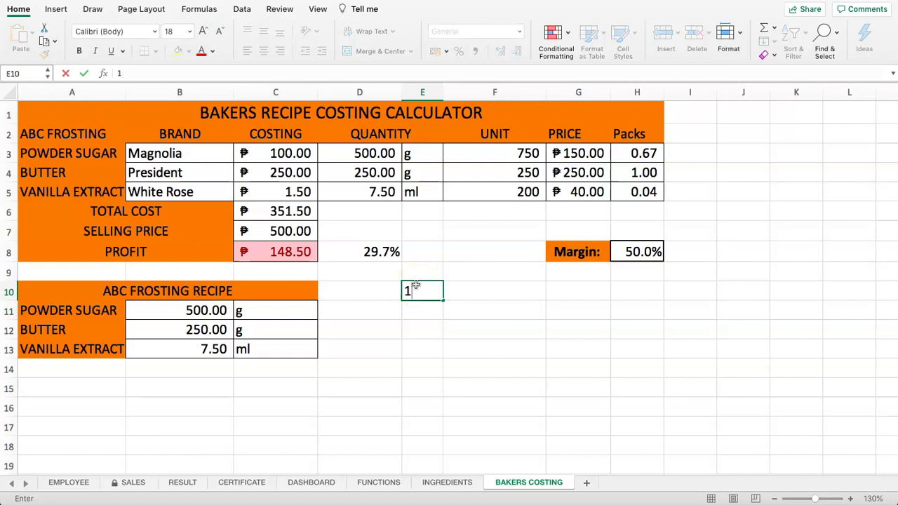
{"action": "key", "text": "Return"}
{"action": "left_click", "coordinate": [467, 292]}
{"action": "type", "text": "="}
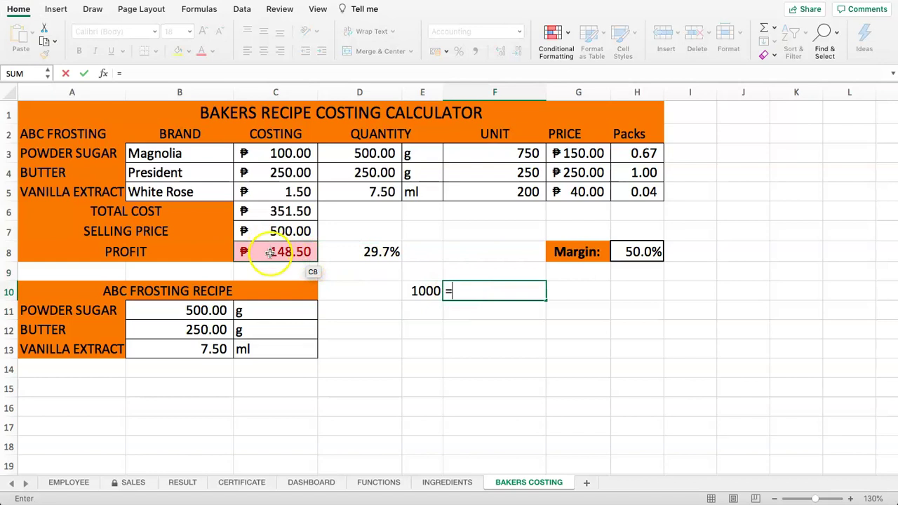
{"action": "left_click", "coordinate": [271, 254]}
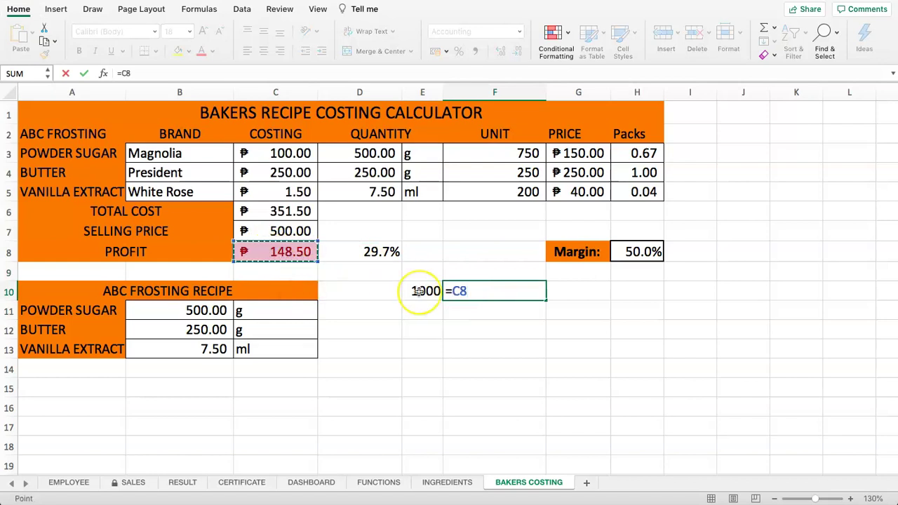
{"action": "key", "text": "Escape"}
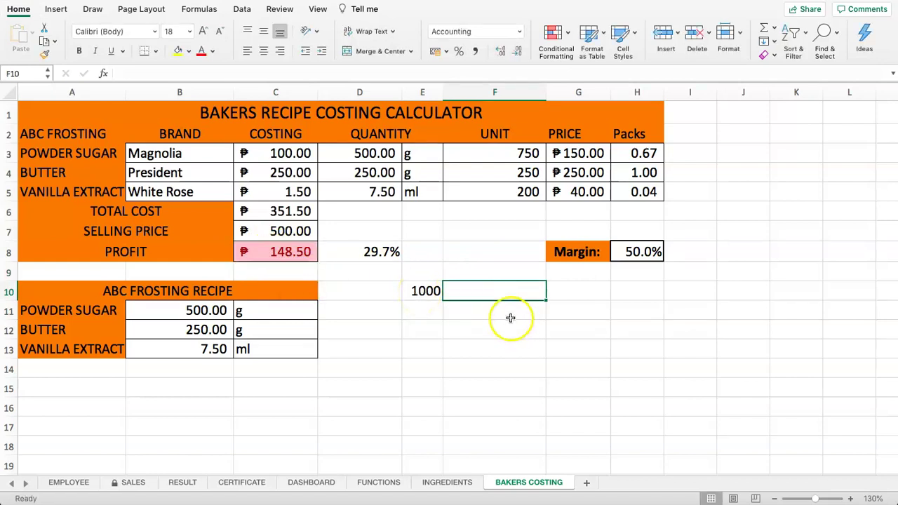
Step: Enter the unit profit 148.50 in F10 as a fixed value
{"action": "type", "text": "148.50"}
{"action": "key", "text": "Return"}
{"action": "key", "text": "Up"}
{"action": "key", "text": "Right"}
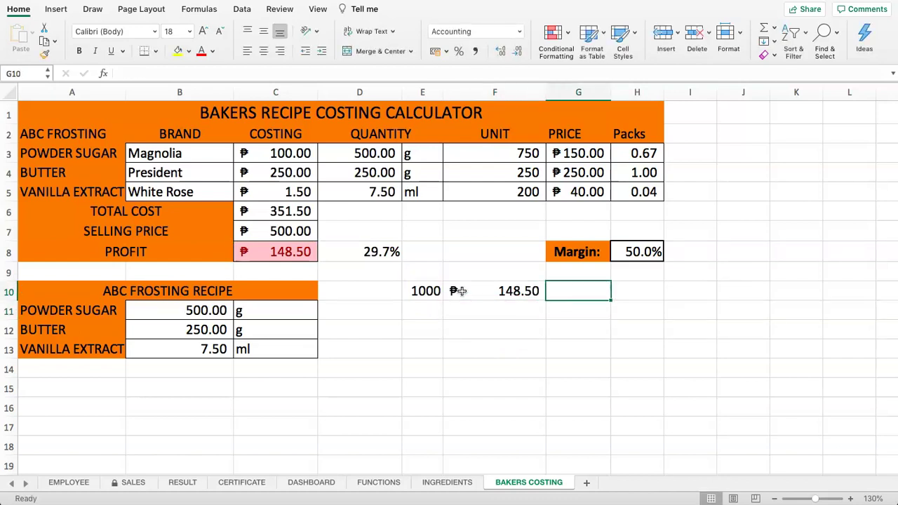
Step: Calculate the total profit in G10 by multiplying the quantity in E10 by the unit profit in F10
{"action": "type", "text": "="}
{"action": "key", "text": "Left"}
{"action": "key", "text": "Left"}
{"action": "type", "text": "*"}
{"action": "left_click", "coordinate": [512, 291]}
{"action": "key", "text": "Return"}
{"action": "left_click", "coordinate": [571, 291]}
Step: Enter a second sample sales quantity of 1000 in E11
{"action": "left_click", "coordinate": [417, 310]}
{"action": "type", "text": "1000"}
{"action": "key", "text": "Tab"}
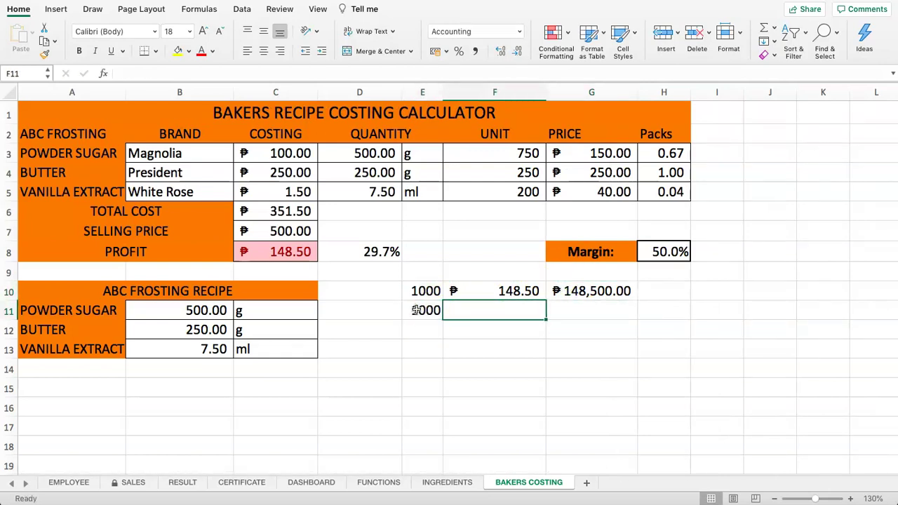
Step: Change the vanilla extract brand in B5 to Wilton
{"action": "left_click", "coordinate": [200, 189]}
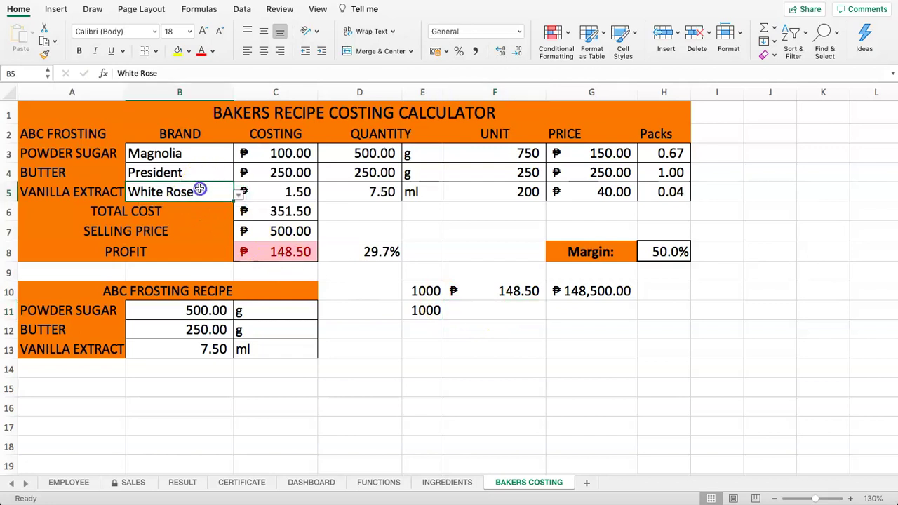
{"action": "left_click", "coordinate": [239, 194]}
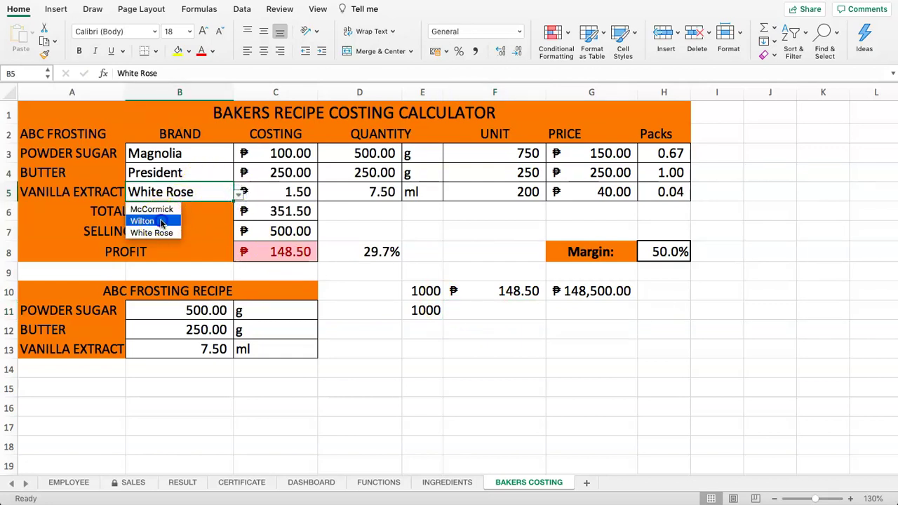
{"action": "left_click", "coordinate": [162, 222]}
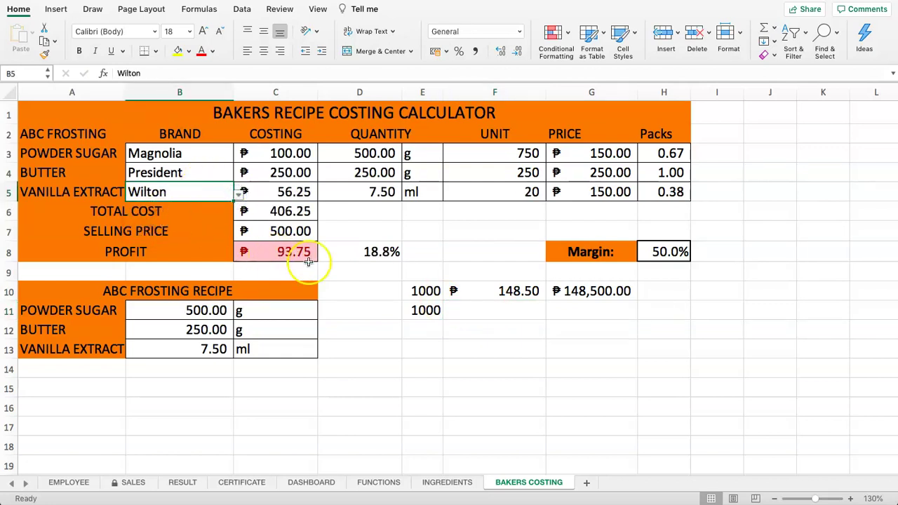
Step: Enter the unit profit 93.75 in F11 and copy the total profit formula from G10 down to G11
{"action": "left_click", "coordinate": [277, 252]}
{"action": "left_click", "coordinate": [463, 311]}
{"action": "type", "text": "93"}
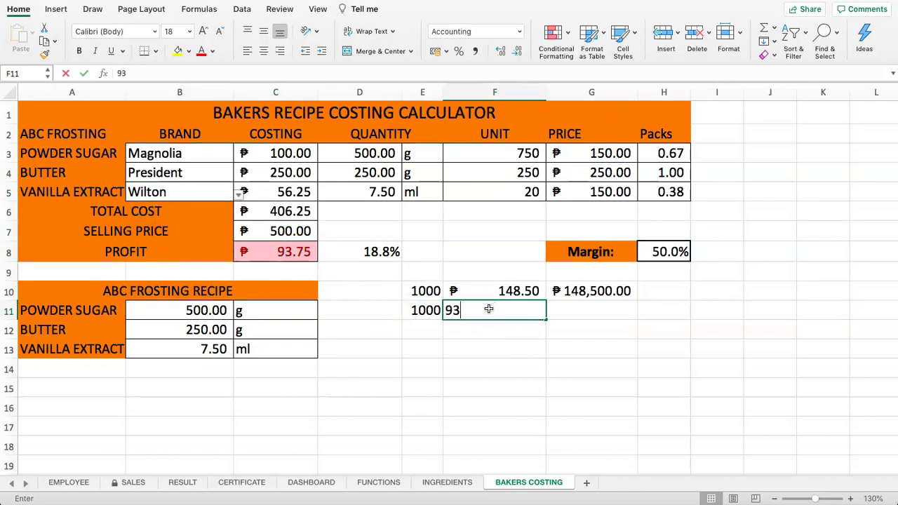
{"action": "type", "text": ".7"}
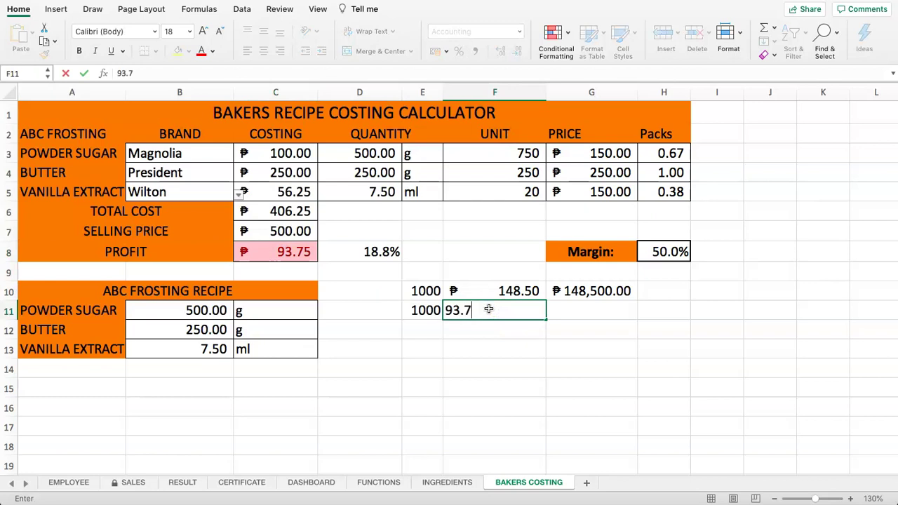
{"action": "type", "text": "5"}
{"action": "key", "text": "Return"}
{"action": "left_click", "coordinate": [575, 300]}
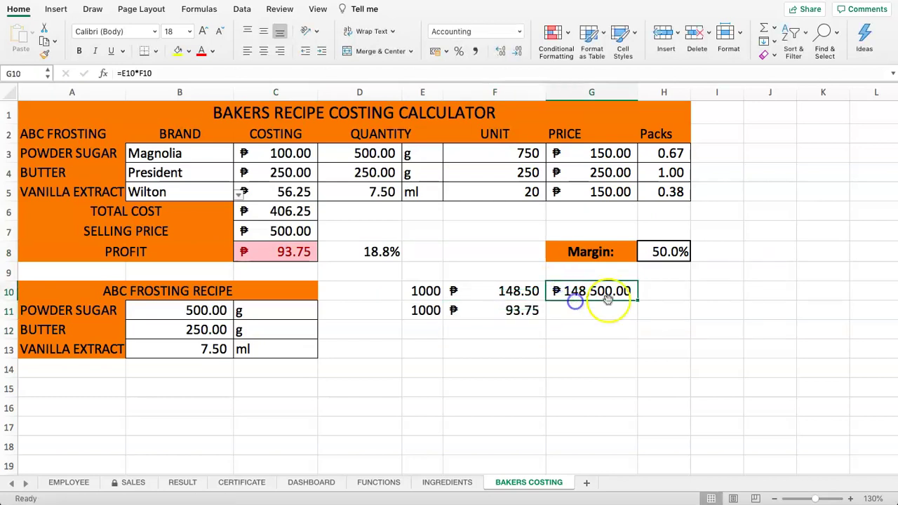
{"action": "left_click_drag", "start_coordinate": [636, 301], "coordinate": [635, 319]}
Step: Calculate the difference between the two total profits in G12 by subtracting G11 from G10
{"action": "left_click", "coordinate": [600, 328]}
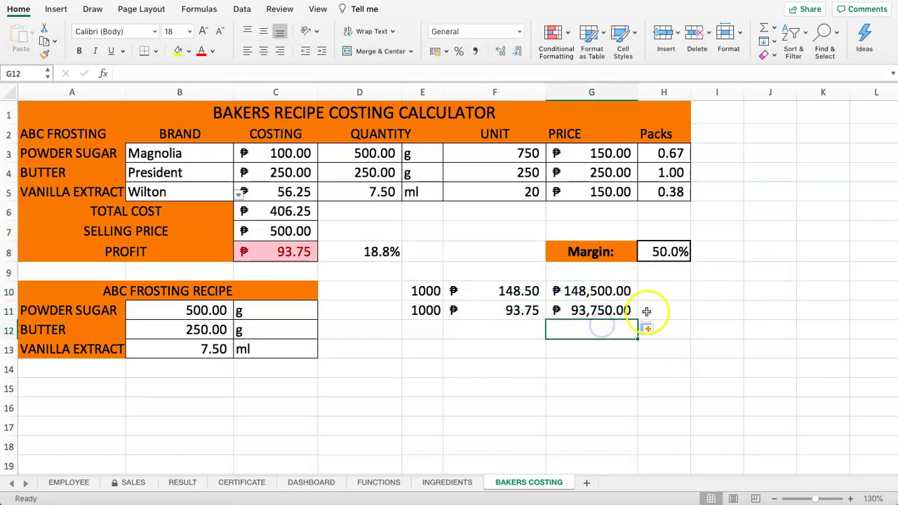
{"action": "type", "text": "="}
{"action": "left_click", "coordinate": [576, 291]}
{"action": "type", "text": "-"}
{"action": "left_click", "coordinate": [576, 310]}
{"action": "key", "text": "Return"}
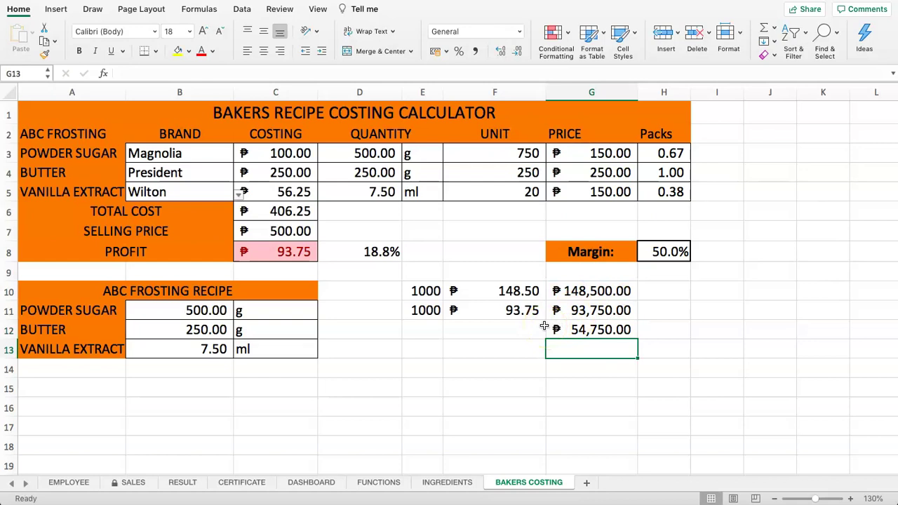
Step: Examine the profit difference in G12, the unit profit in C8, its percentage in D8 and the target margin in H8
{"action": "left_click", "coordinate": [559, 338]}
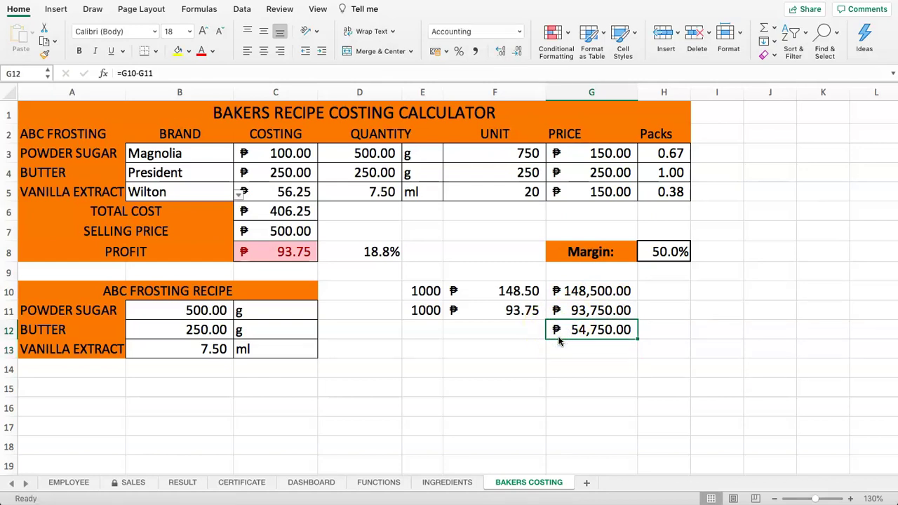
{"action": "left_click", "coordinate": [562, 330]}
{"action": "left_click", "coordinate": [492, 335]}
{"action": "left_click", "coordinate": [564, 336]}
{"action": "left_click", "coordinate": [295, 247]}
{"action": "left_click_drag", "start_coordinate": [316, 250], "coordinate": [293, 248]}
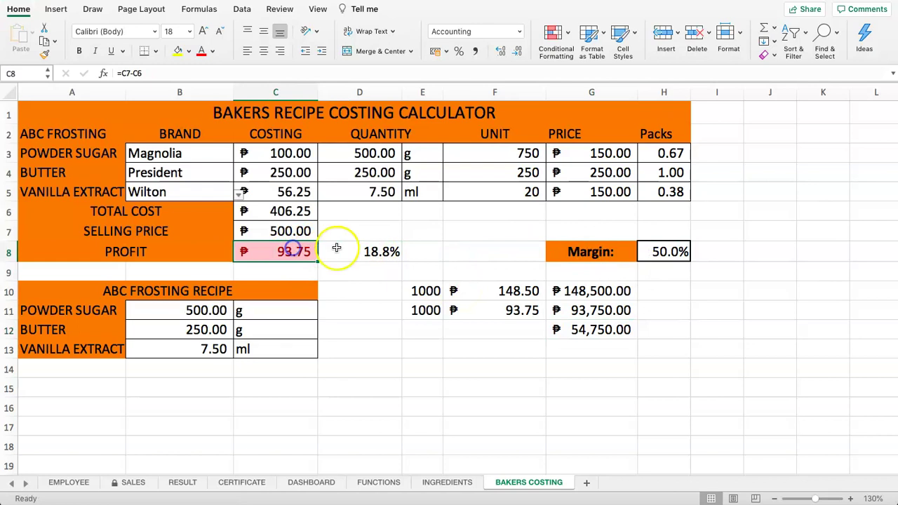
{"action": "left_click", "coordinate": [649, 252]}
{"action": "left_click", "coordinate": [386, 257]}
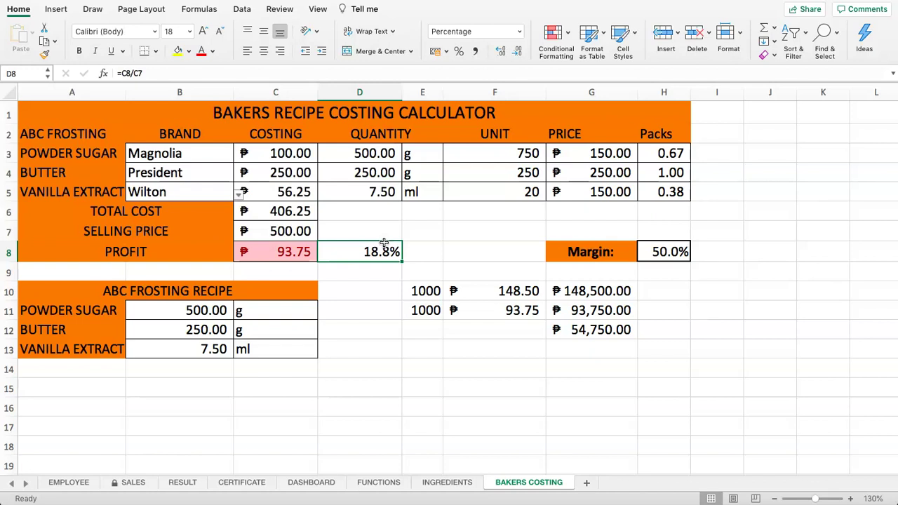
{"action": "left_click_drag", "start_coordinate": [653, 252], "coordinate": [600, 255]}
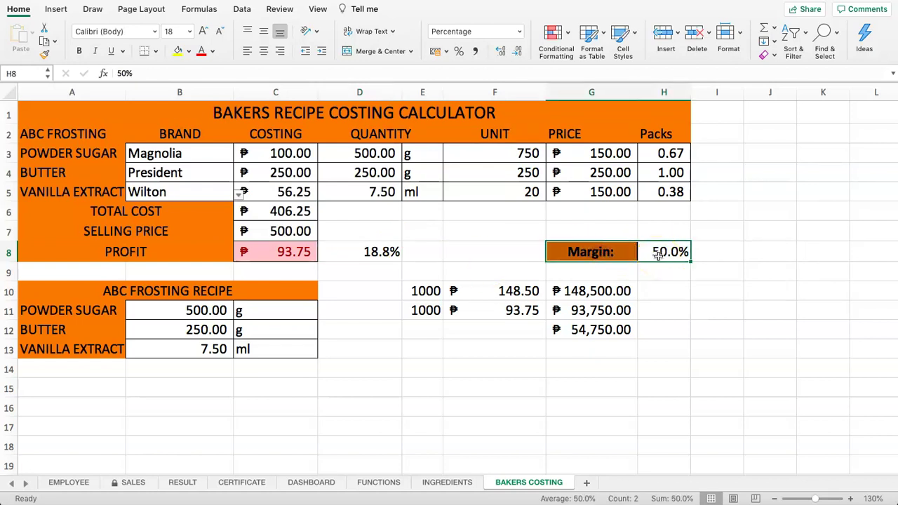
{"action": "left_click_drag", "start_coordinate": [299, 252], "coordinate": [337, 251]}
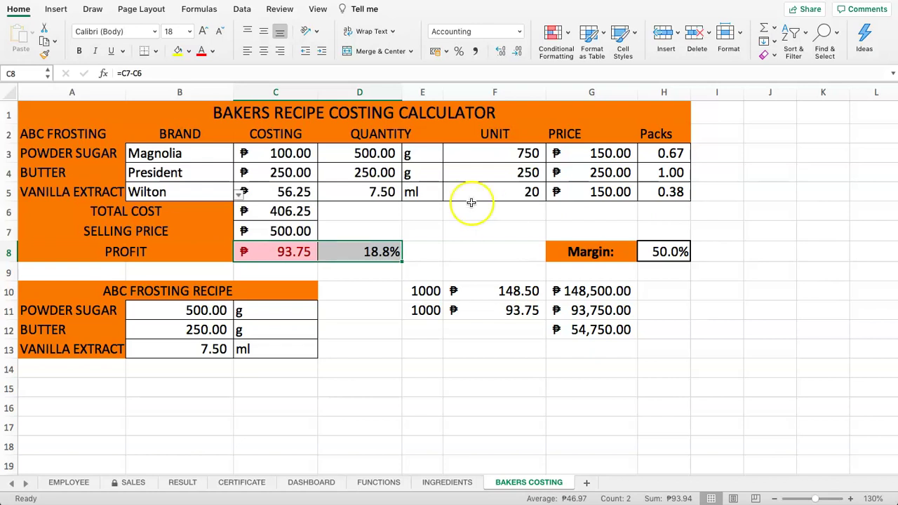
Step: Clear the sample profit comparison in E10:G14
{"action": "left_click_drag", "start_coordinate": [425, 291], "coordinate": [575, 363]}
{"action": "key", "text": "Delete"}
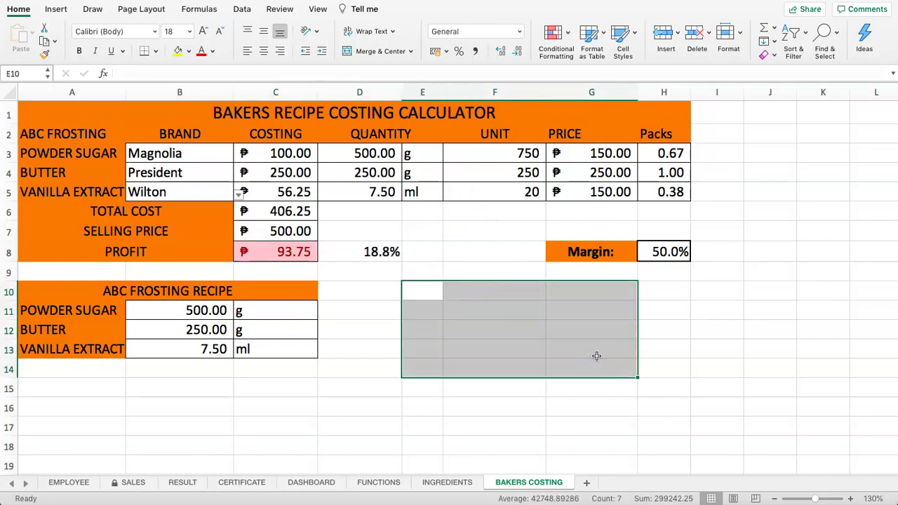
{"action": "left_click_drag", "start_coordinate": [647, 253], "coordinate": [593, 253]}
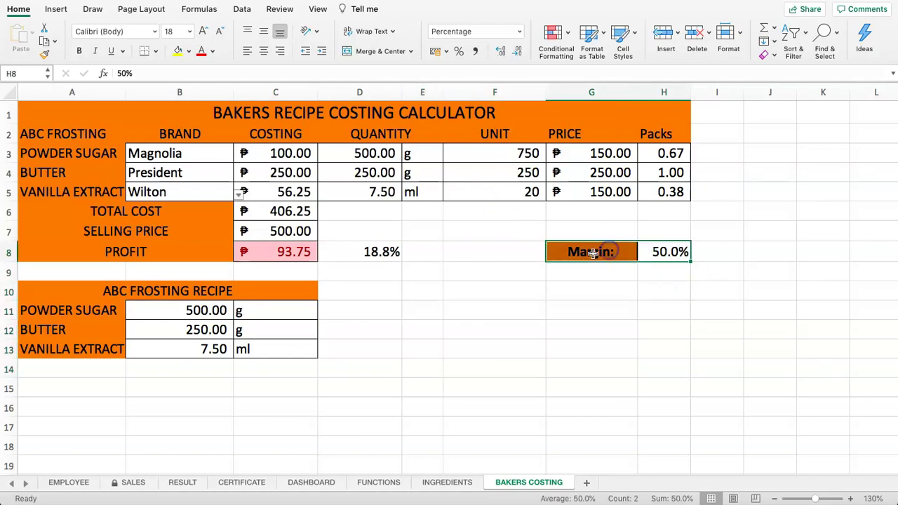